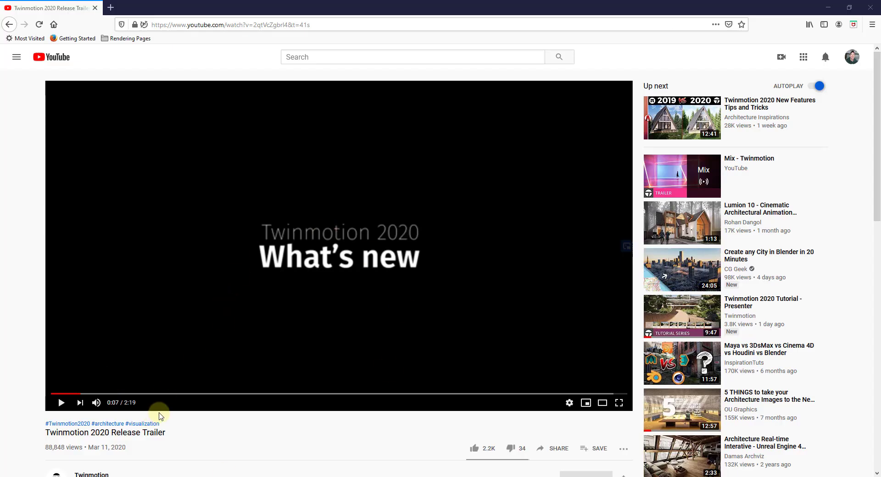
# Play the Twinmotion 2020 release trailer up to its volumetric light scene and switch to SketchUp
pyautogui.click(220, 245)
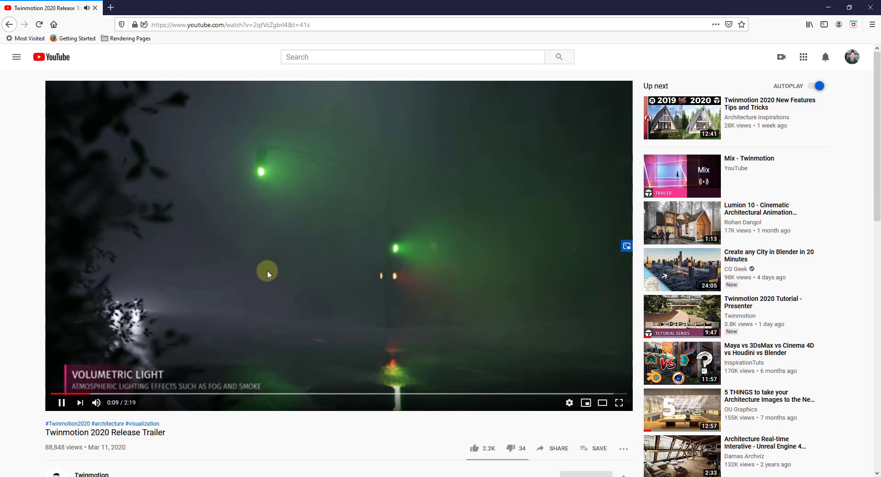
pyautogui.click(277, 271)
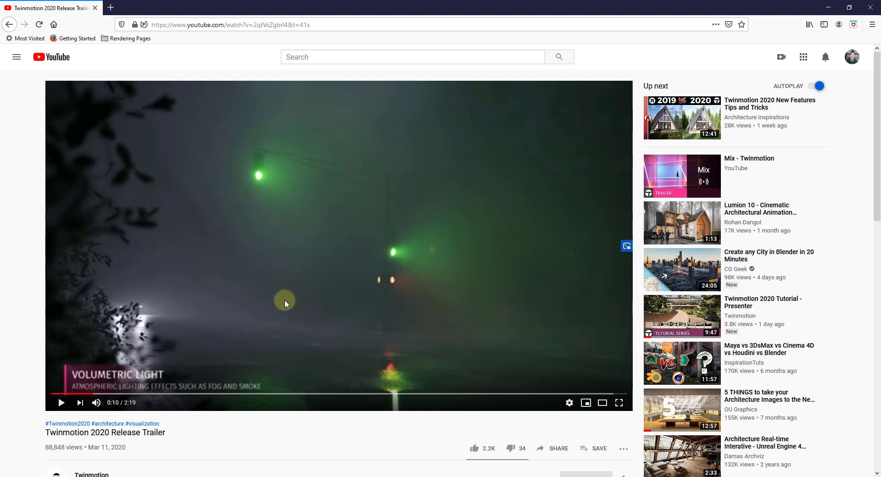
pyautogui.click(833, 9)
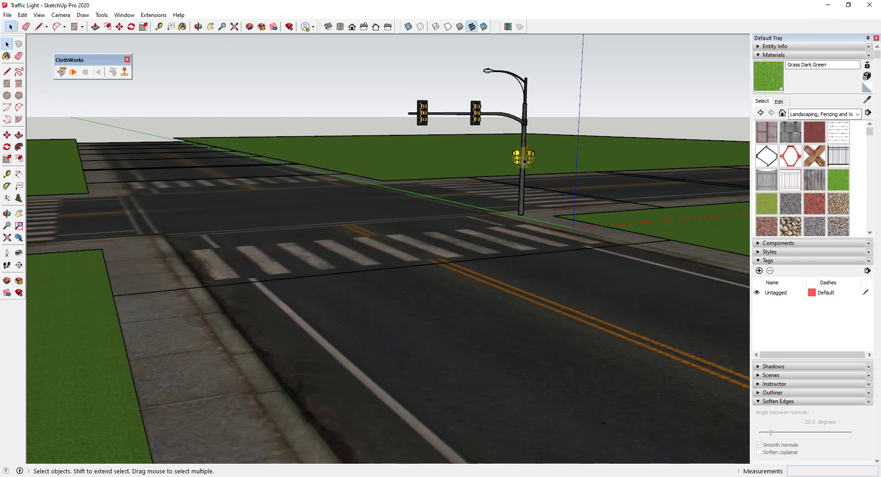
# View the intersection models in 3D Warehouse and close the window
pyautogui.click(117, 15)
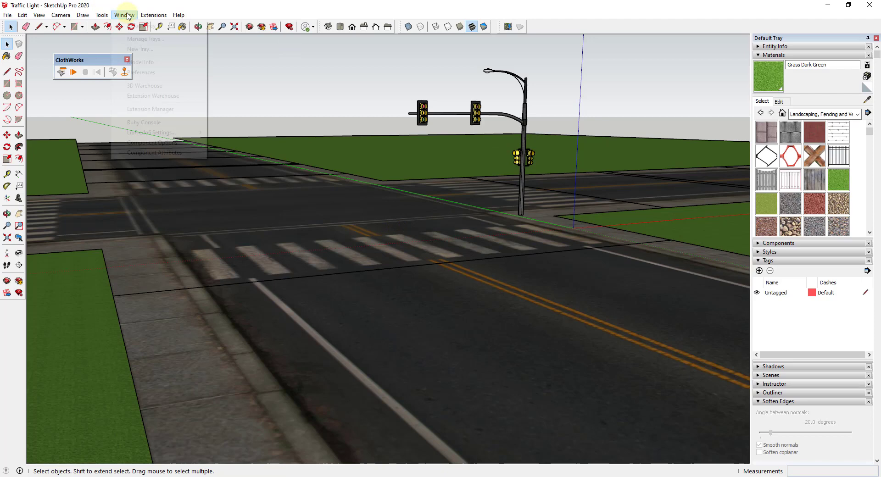
pyautogui.click(157, 86)
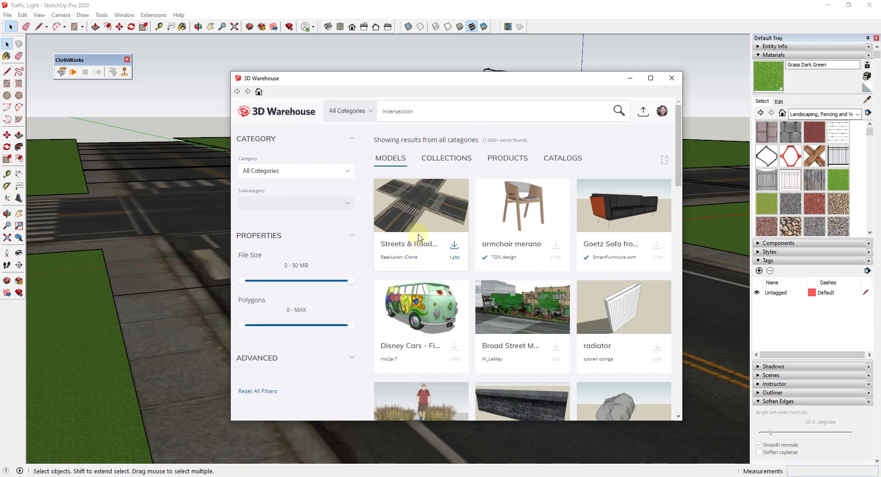
pyautogui.click(673, 83)
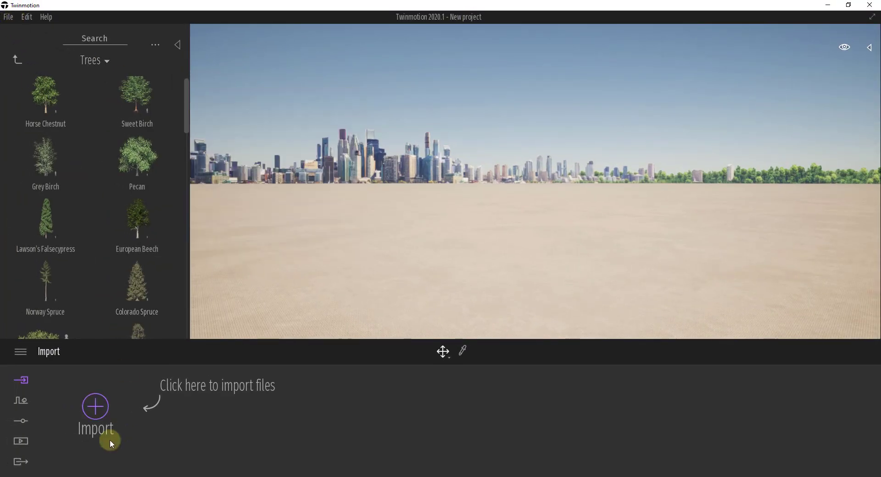
# In Twinmotion, import the Traffic Light SKP file as geometry with Collapse set to Keep hierarchy
pyautogui.click(96, 411)
pyautogui.click(464, 219)
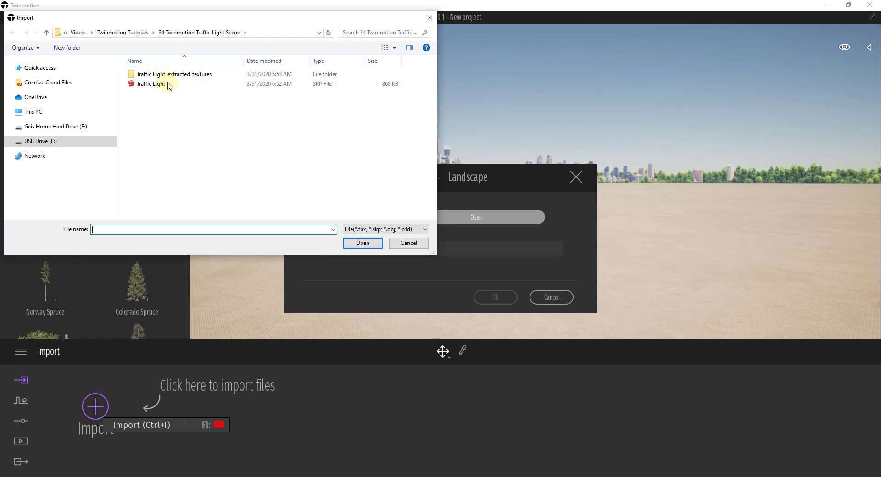
pyautogui.doubleClick(151, 84)
pyautogui.click(347, 248)
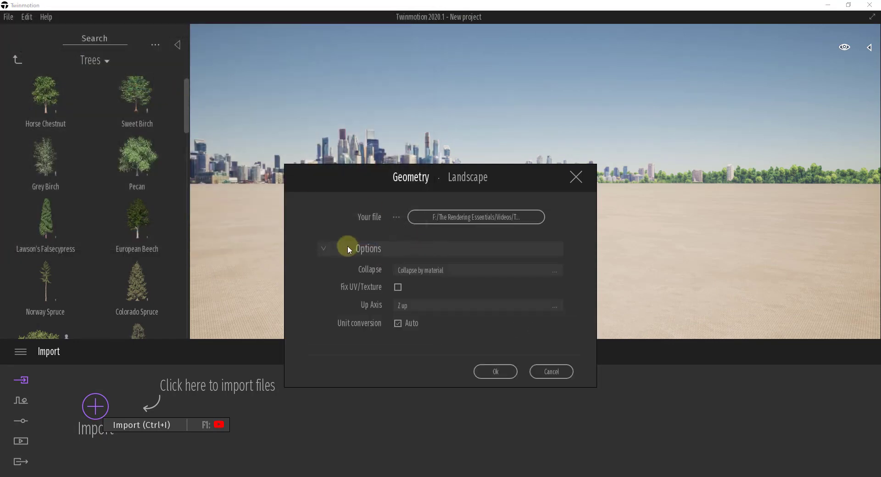
pyautogui.click(419, 270)
pyautogui.click(544, 281)
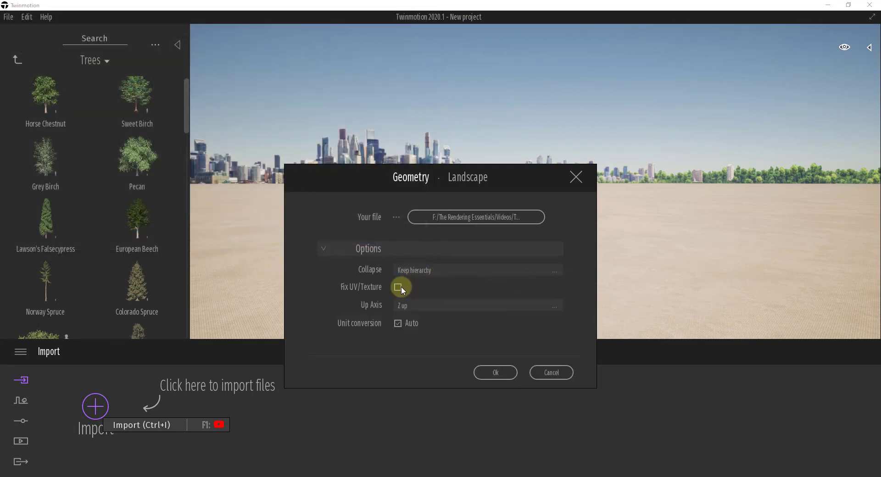
pyautogui.click(496, 373)
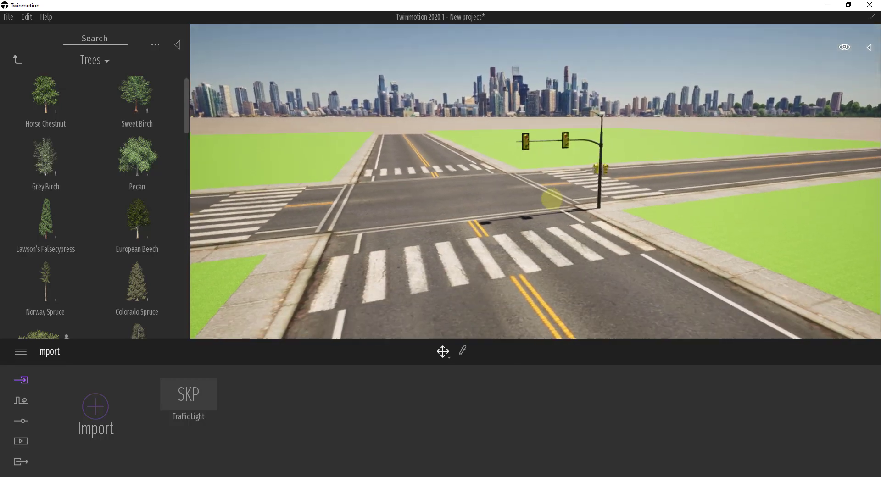
# Frame the traffic light from low behind the crosswalk and change the scene's day time to night
pyautogui.keyDown('shift'); pyautogui.moveTo(552, 199); pyautogui.dragTo(551, 200, button='middle'); pyautogui.keyUp('shift')
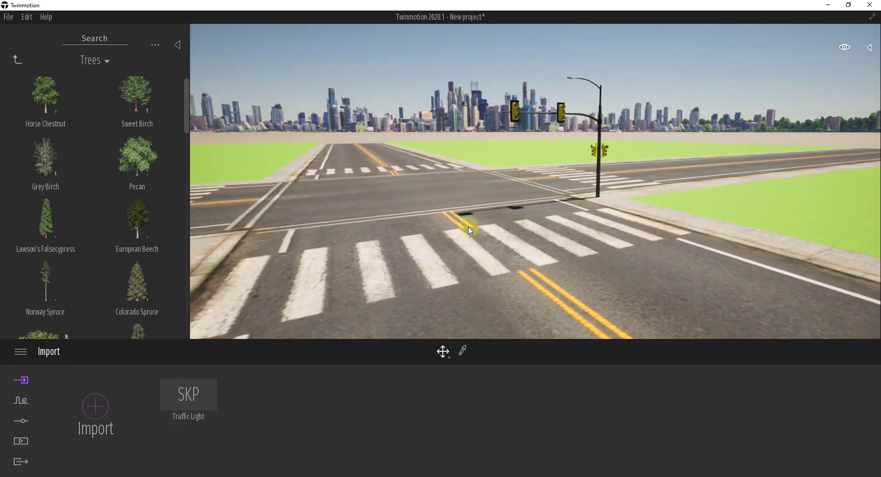
pyautogui.press('w')
pyautogui.moveTo(406, 257); pyautogui.dragTo(406, 247, button='right')
pyautogui.press('q')
pyautogui.moveTo(499, 194); pyautogui.dragTo(500, 189, button='right')
pyautogui.click(844, 48)
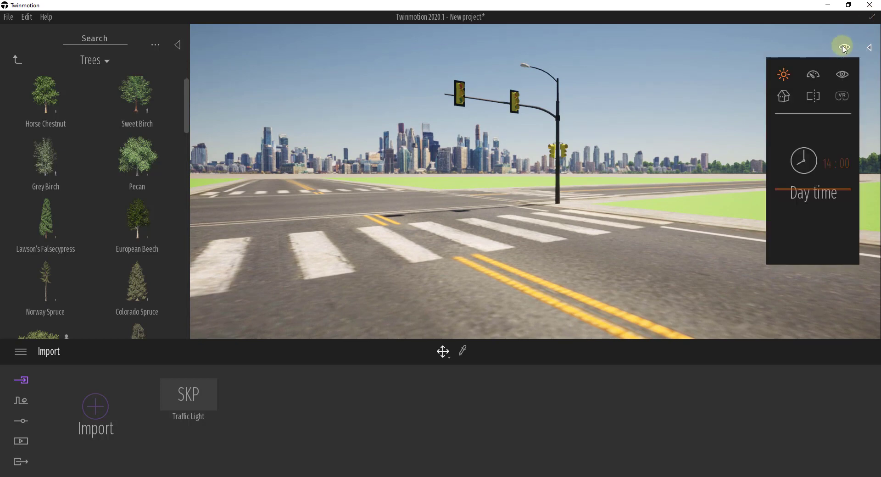
pyautogui.moveTo(800, 189); pyautogui.dragTo(800, 226)
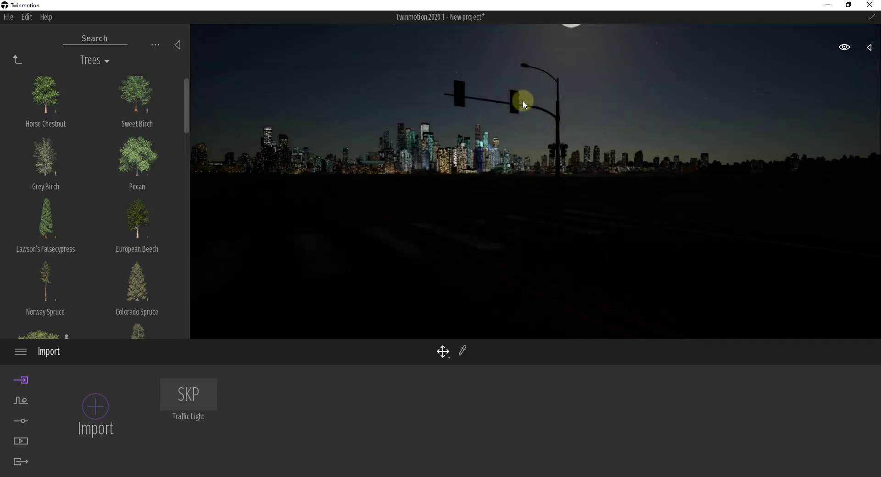
# Sample the green lamp's material on the outer traffic signal, make it glow strongly and open its glow details
pyautogui.moveTo(544, 204); pyautogui.dragTo(573, 63)
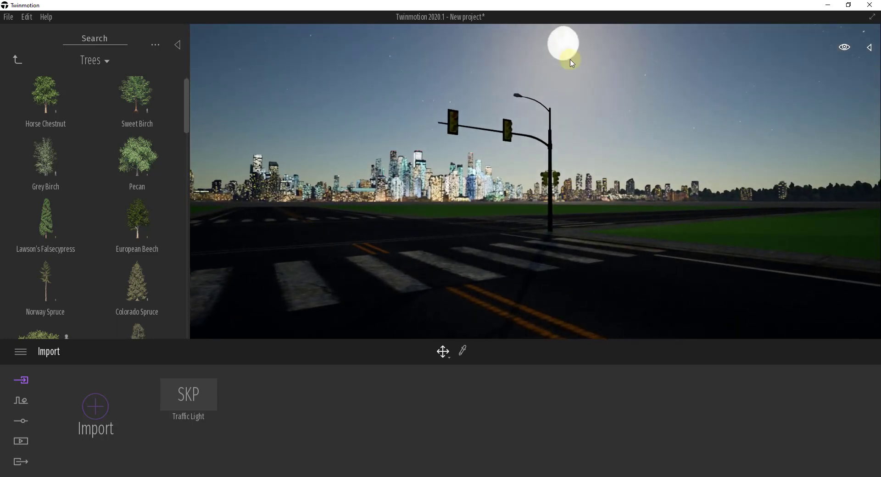
pyautogui.moveTo(603, 217); pyautogui.dragTo(600, 218)
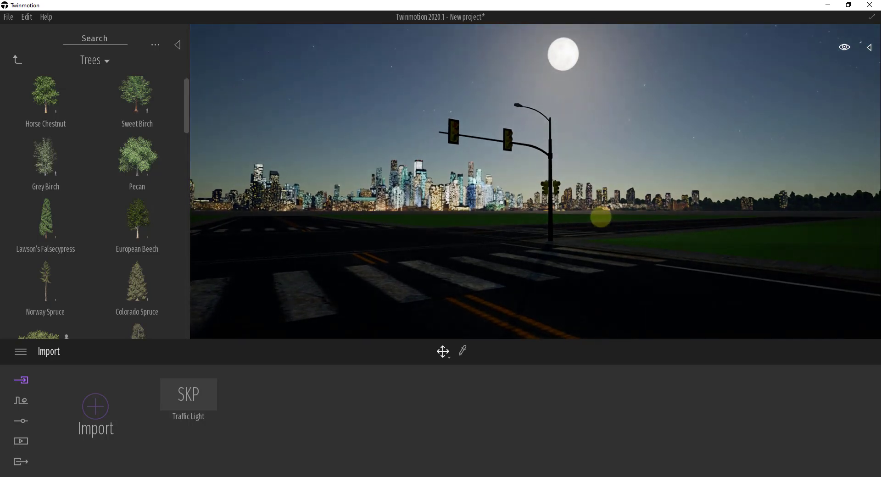
pyautogui.press('w')
pyautogui.moveTo(602, 218); pyautogui.dragTo(600, 222, button='right')
pyautogui.press('e')
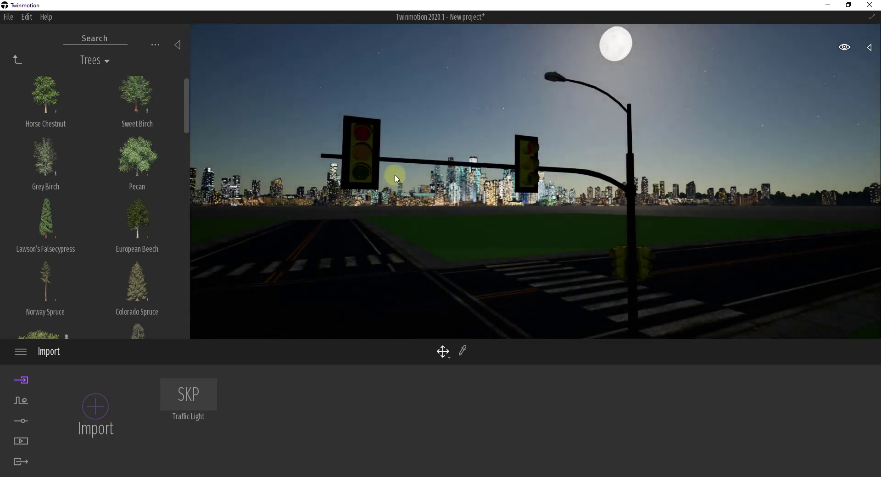
pyautogui.click(463, 353)
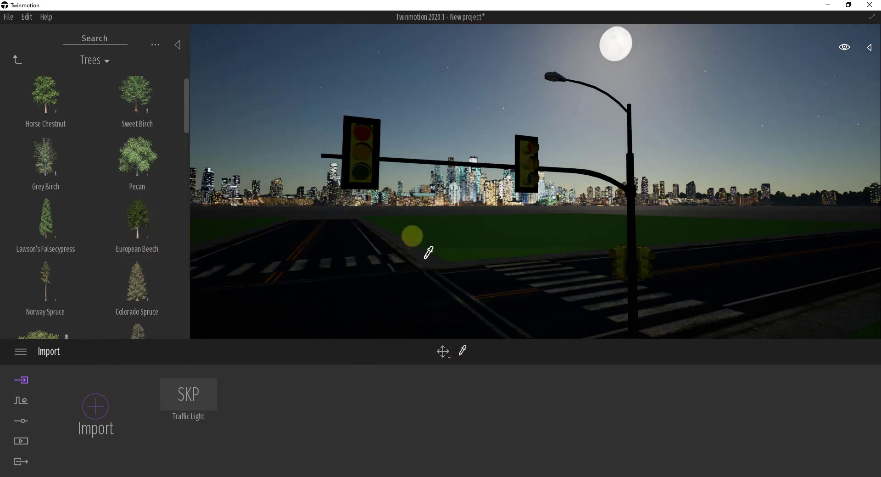
pyautogui.click(362, 166)
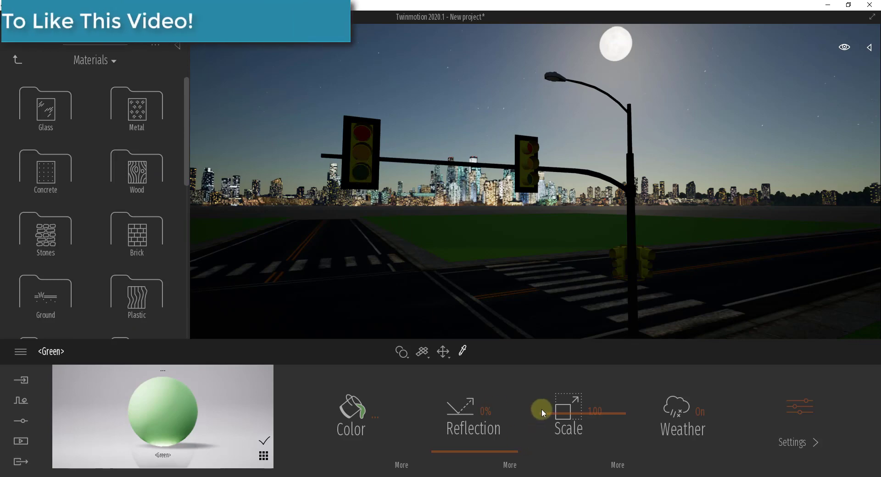
pyautogui.click(808, 417)
pyautogui.moveTo(497, 450)
pyautogui.mouseDown()
pyautogui.moveTo(491, 407)
pyautogui.moveTo(492, 459)
pyautogui.mouseUp()
pyautogui.click(511, 465)
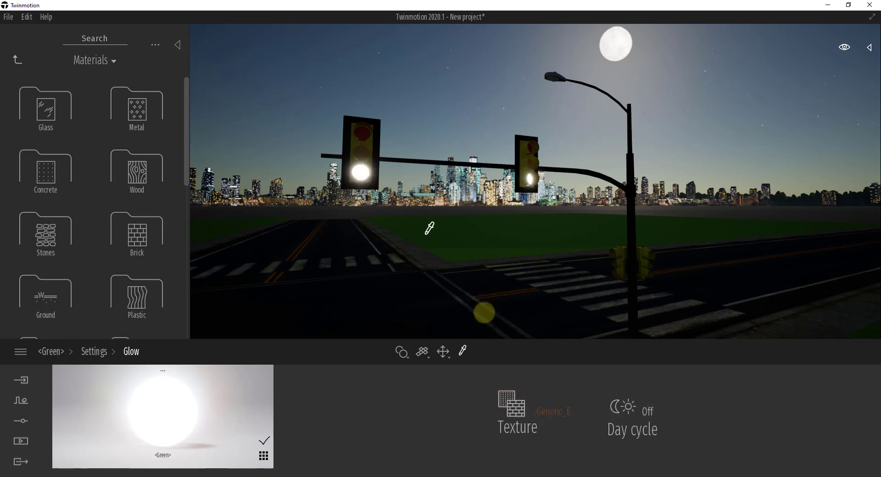
# Examine the glowing green lamps and the surrounding street from several viewpoints, and browse the material library categories
pyautogui.moveTo(425, 249); pyautogui.dragTo(427, 251, button='right')
pyautogui.press('d')
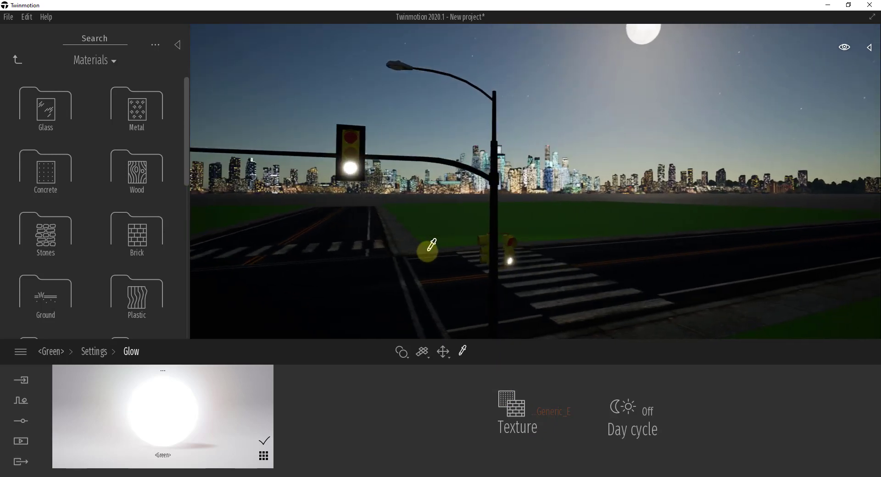
pyautogui.moveTo(472, 258); pyautogui.dragTo(531, 259)
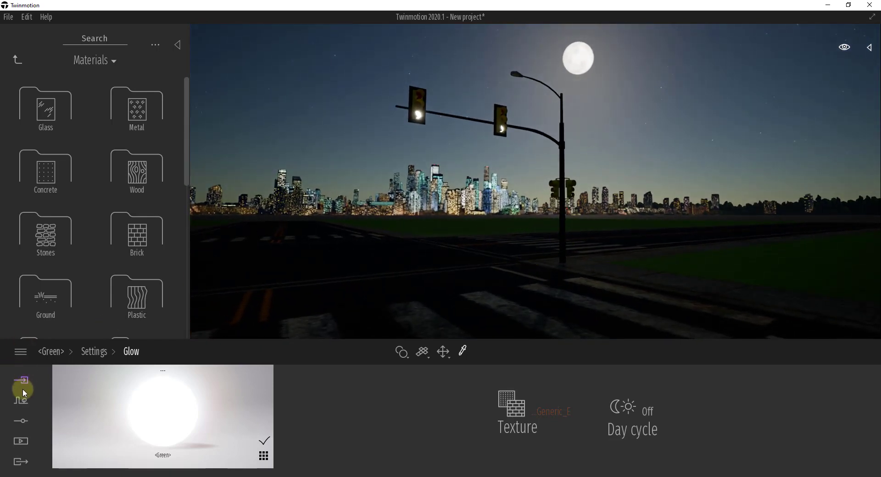
pyautogui.scroll(-1, 79, 236)
pyautogui.scroll(-3, 75, 236)
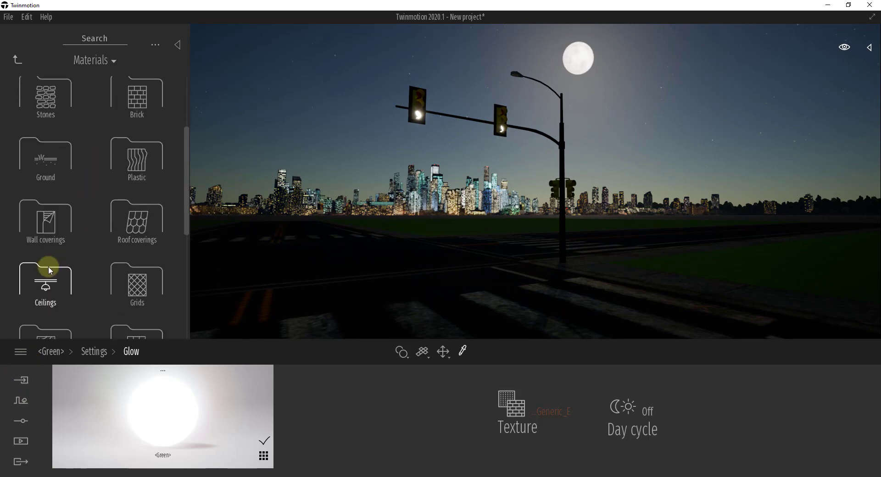
pyautogui.scroll(-2, 55, 268)
pyautogui.scroll(-2, 46, 268)
pyautogui.scroll(4, 59, 235)
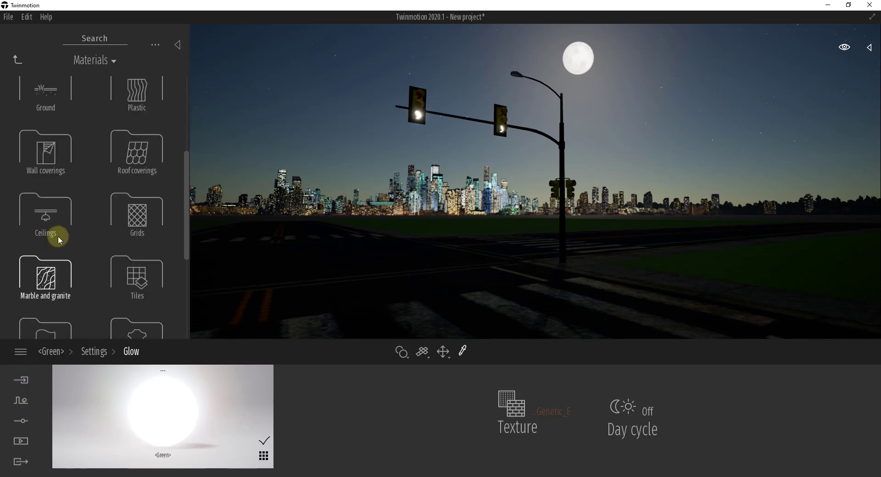
# Place an IES 10 light from the lights library on the outer traffic signal's green lamp
pyautogui.click(17, 59)
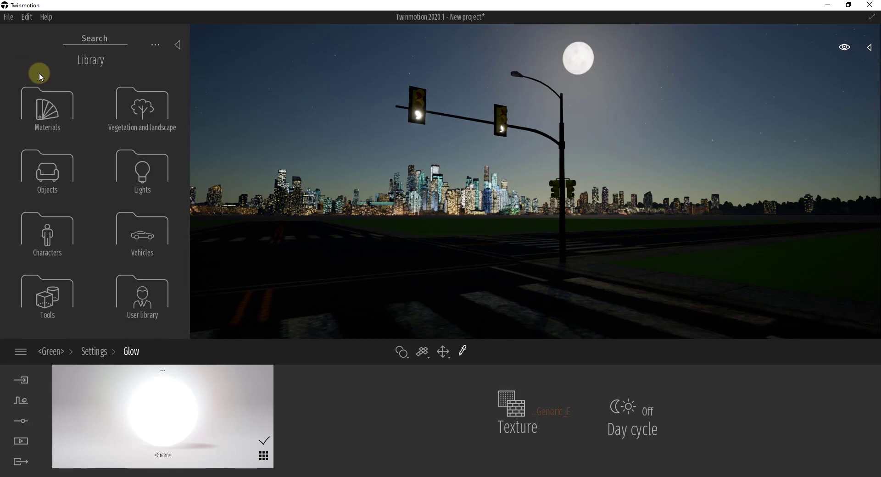
pyautogui.click(142, 177)
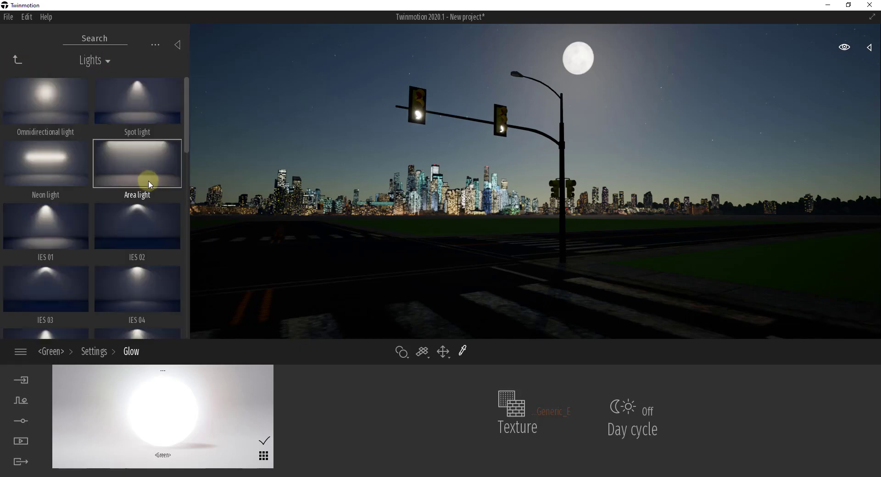
pyautogui.scroll(-6, 151, 266)
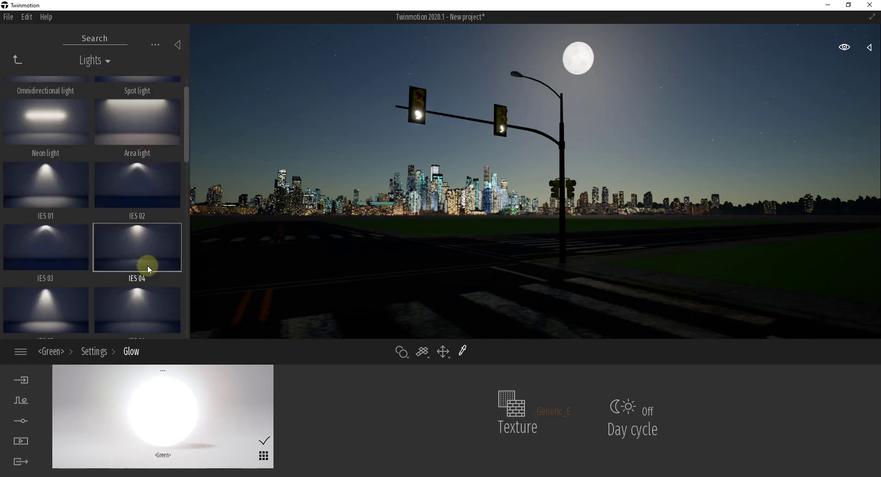
pyautogui.scroll(-2, 138, 278)
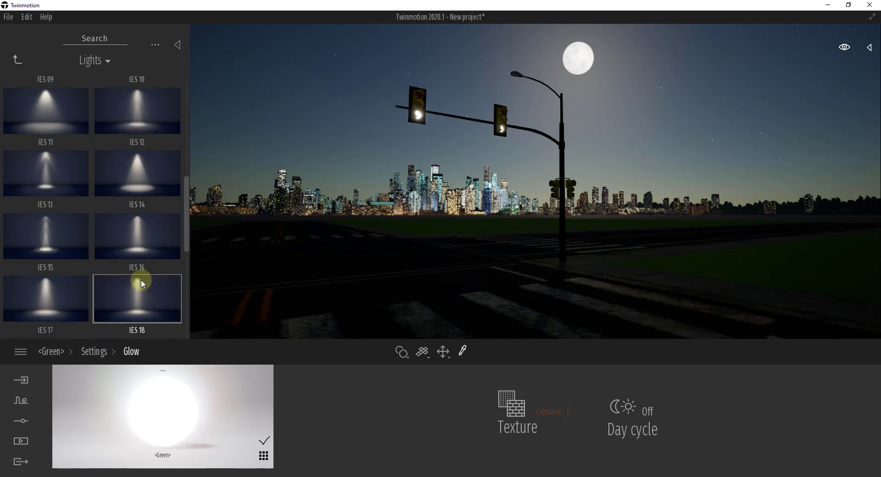
pyautogui.scroll(7, 143, 277)
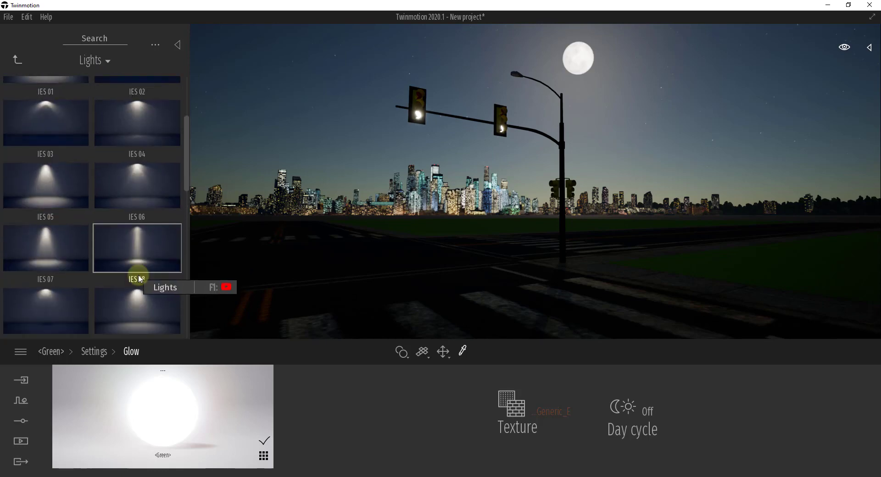
pyautogui.scroll(-2, 129, 288)
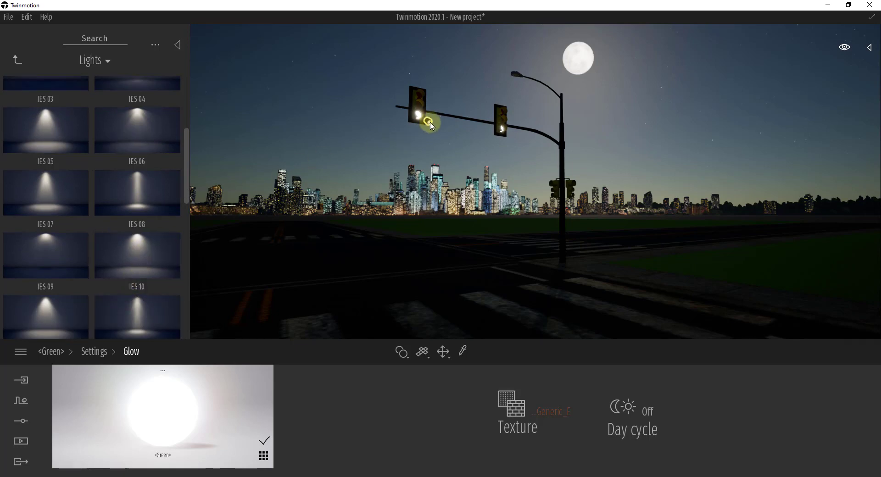
pyautogui.click(419, 115)
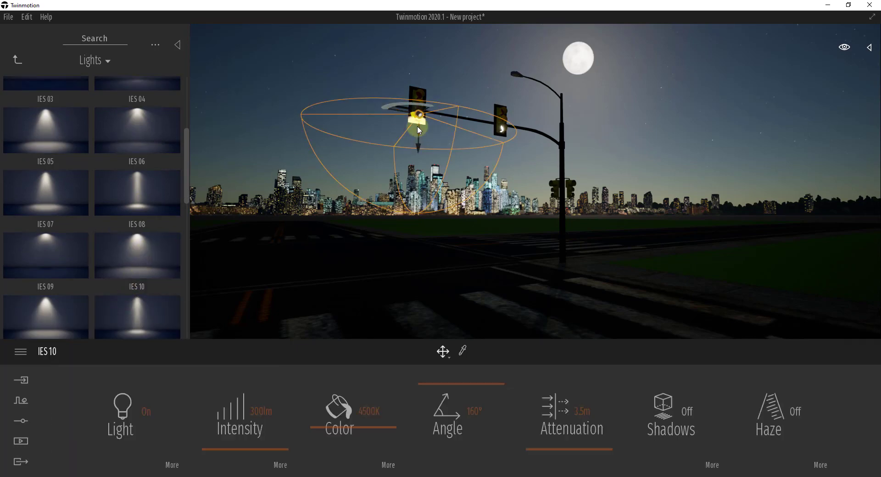
# Rotate the IES 10 light so that it points horizontally out of the outer signal's green lamp
pyautogui.press('w')
pyautogui.moveTo(418, 124); pyautogui.dragTo(418, 125, button='right')
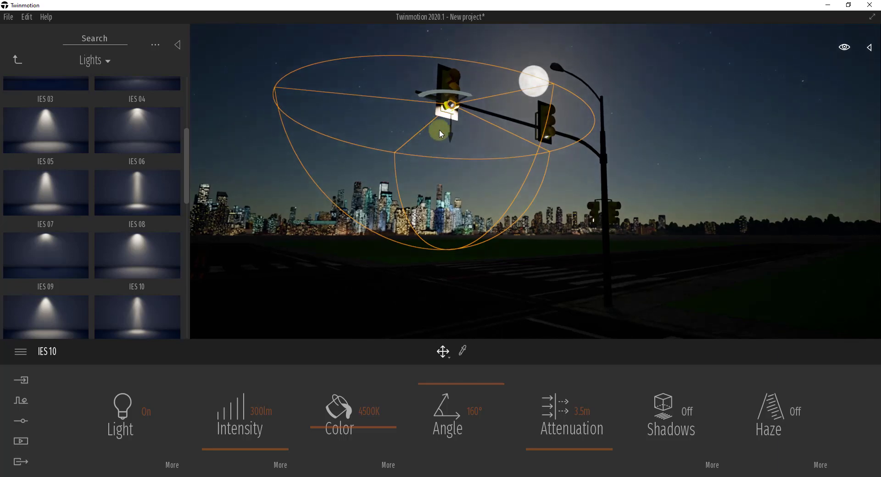
pyautogui.press('e')
pyautogui.moveTo(472, 123); pyautogui.dragTo(472, 125, button='right')
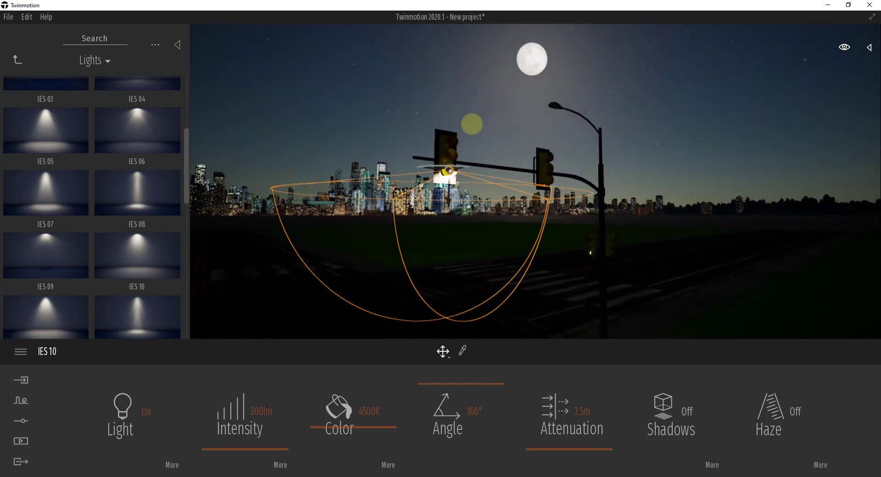
pyautogui.click(459, 180)
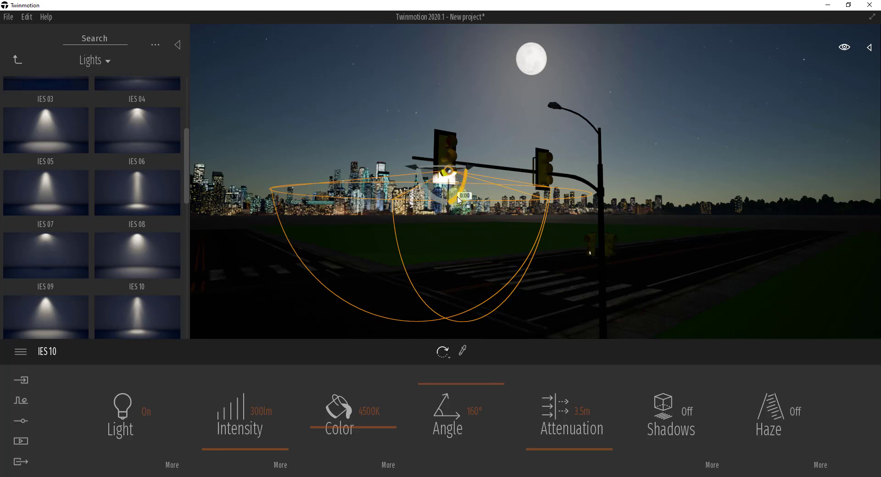
pyautogui.moveTo(484, 148); pyautogui.dragTo(479, 140)
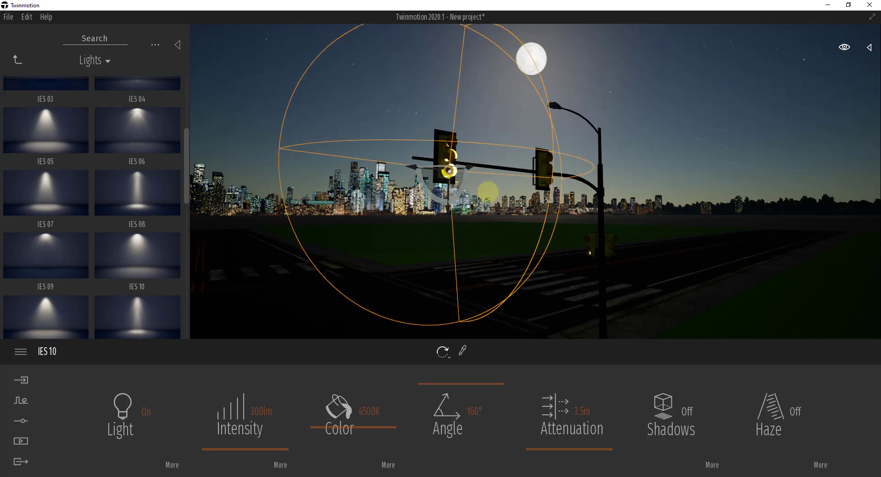
pyautogui.moveTo(488, 196); pyautogui.dragTo(489, 201, button='right')
pyautogui.keyDown('shift'); pyautogui.moveTo(544, 260); pyautogui.dragTo(543, 260, button='middle'); pyautogui.keyUp('shift')
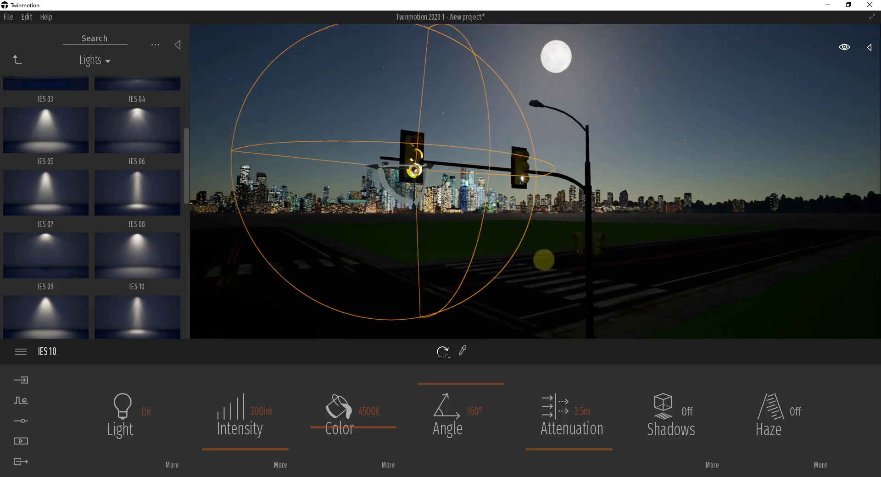
# Narrow the IES 10 light's angle to 99°
pyautogui.press('d')
pyautogui.moveTo(477, 165); pyautogui.dragTo(476, 167, button='right')
pyautogui.press('q')
pyautogui.press('s')
pyautogui.press('e')
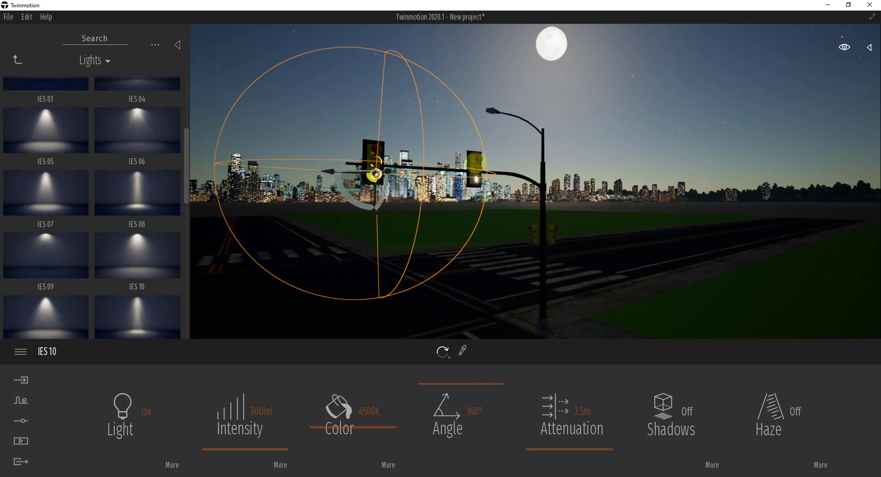
pyautogui.moveTo(459, 379); pyautogui.dragTo(470, 409)
# Change the IES 10 light's colour to bright green (44FF59)
pyautogui.press('w')
pyautogui.press('a')
pyautogui.moveTo(416, 237); pyautogui.dragTo(415, 235, button='right')
pyautogui.press('w')
pyautogui.press('a')
pyautogui.press('s')
pyautogui.press('s')
pyautogui.press('d')
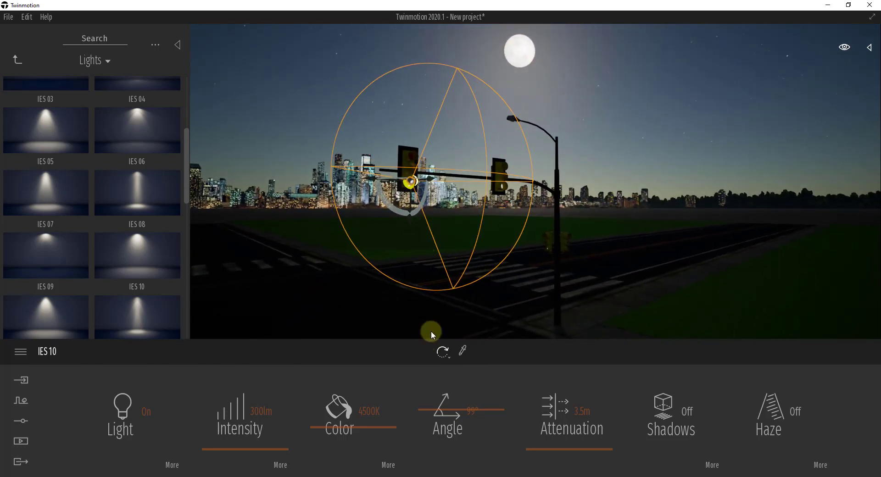
pyautogui.moveTo(453, 291); pyautogui.dragTo(453, 292)
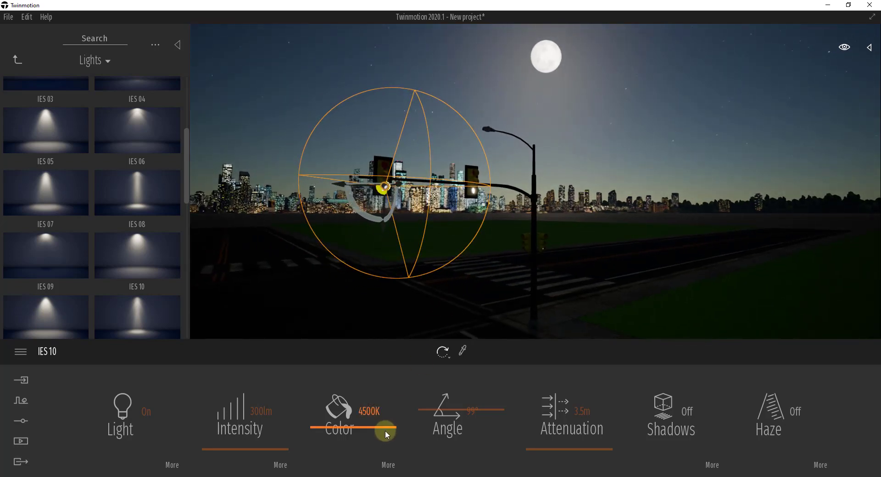
pyautogui.click(388, 465)
pyautogui.moveTo(379, 284); pyautogui.dragTo(331, 270)
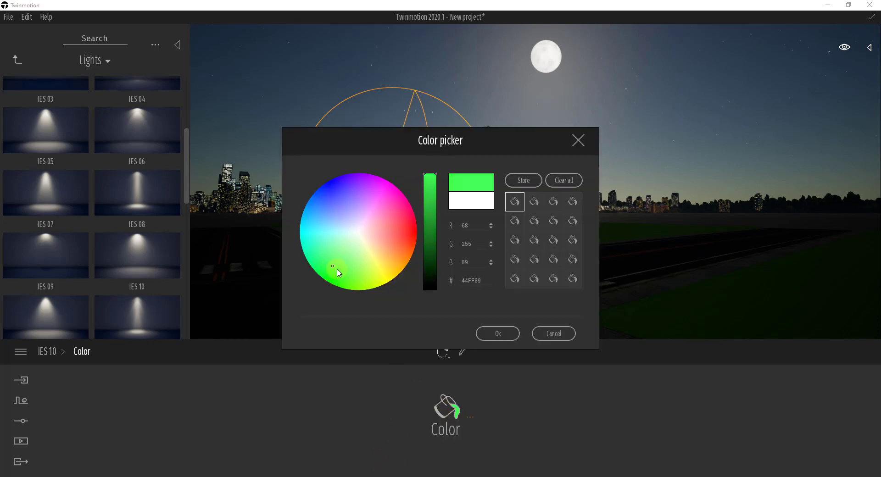
pyautogui.click(498, 334)
# Reselect the green light on the outer signal and set its attenuation to 16.4 m
pyautogui.press('w')
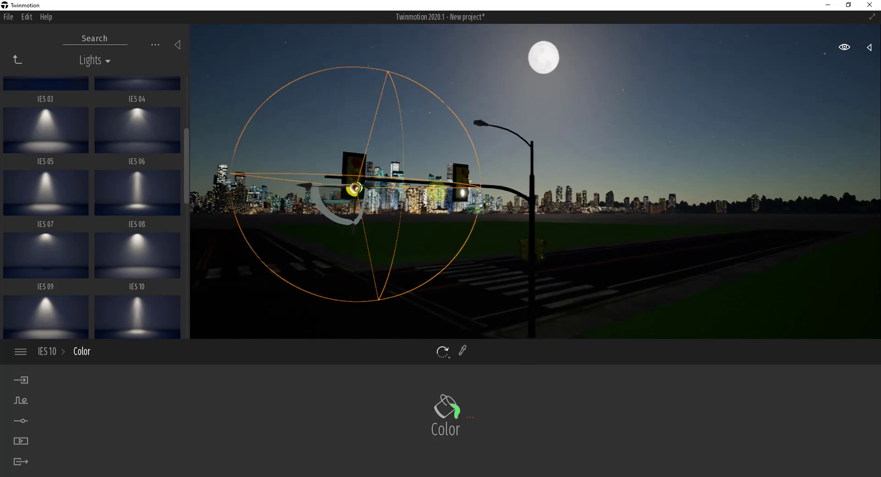
pyautogui.press('a')
pyautogui.press('s')
pyautogui.press('d')
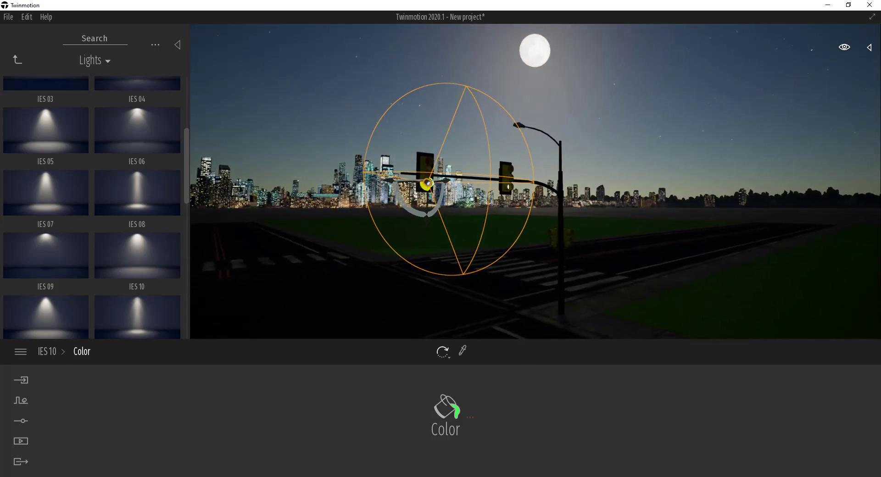
pyautogui.press('Escape')
pyautogui.moveTo(521, 251); pyautogui.dragTo(521, 251, button='right')
pyautogui.press('s')
pyautogui.scroll(5, 521, 251)
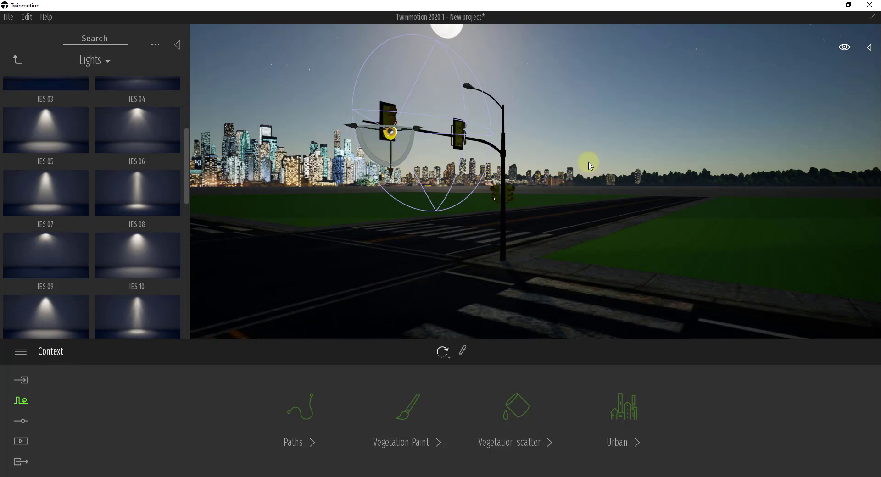
pyautogui.click(584, 210)
pyautogui.click(391, 134)
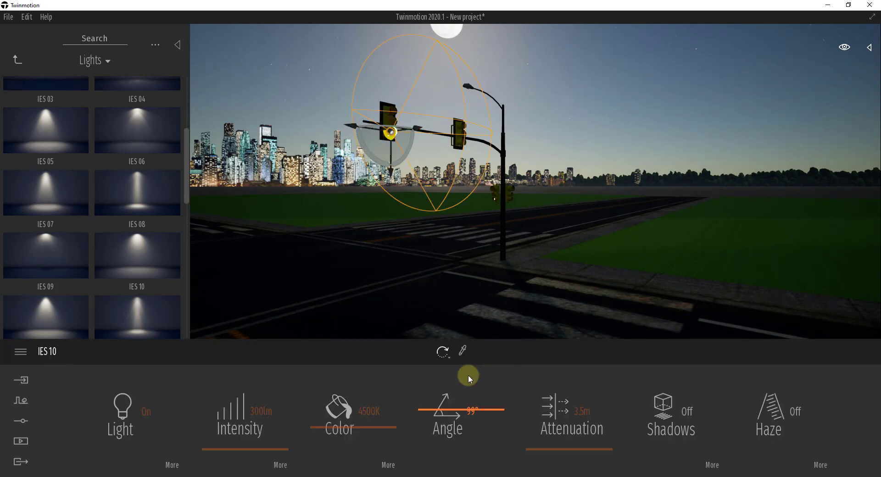
pyautogui.moveTo(542, 451); pyautogui.dragTo(546, 439)
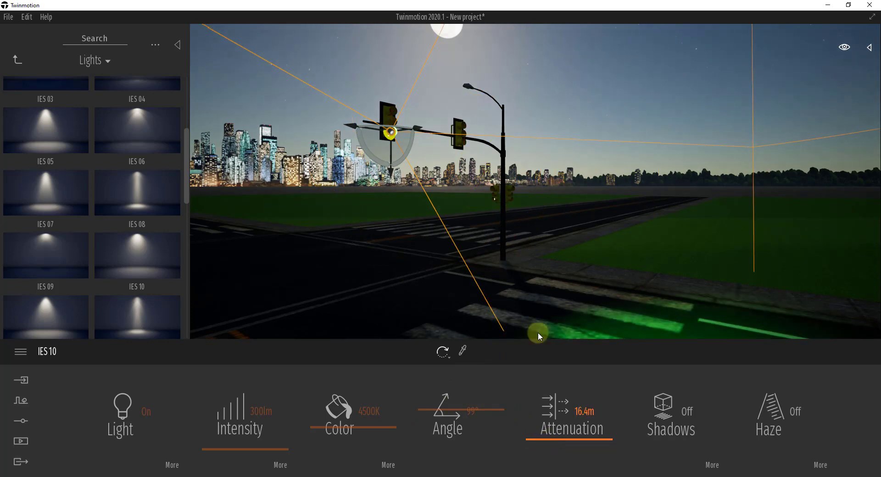
pyautogui.moveTo(503, 202); pyautogui.dragTo(502, 203, button='right')
pyautogui.press('s')
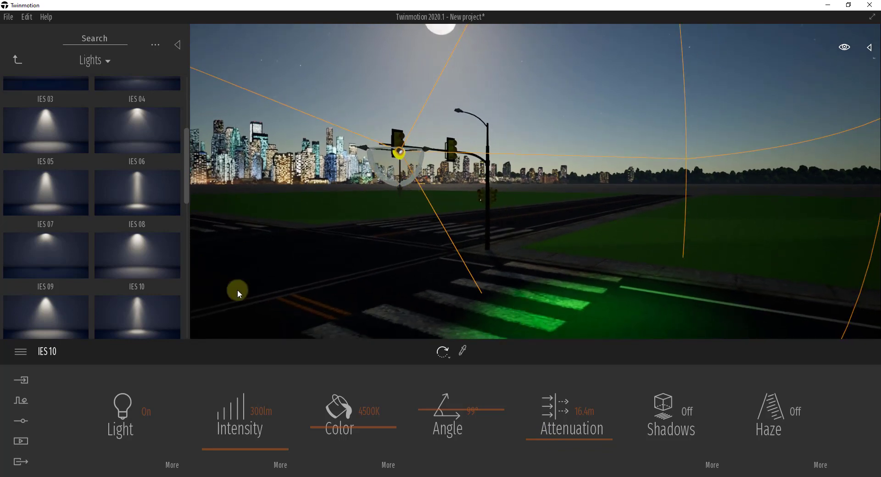
# Copy the green IES 10 light onto the inner signal's green lamp and onto the green lamp of the lower signal on the pole
pyautogui.moveTo(455, 415); pyautogui.dragTo(453, 409)
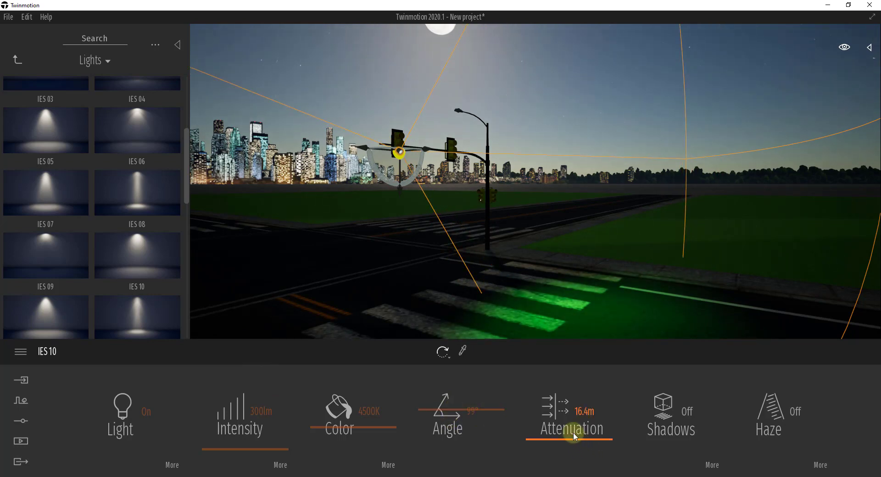
pyautogui.moveTo(499, 244); pyautogui.dragTo(496, 245)
pyautogui.press('w')
pyautogui.moveTo(496, 245); pyautogui.dragTo(496, 245, button='right')
pyautogui.moveTo(394, 179); pyautogui.dragTo(389, 178, button='right')
pyautogui.press('d')
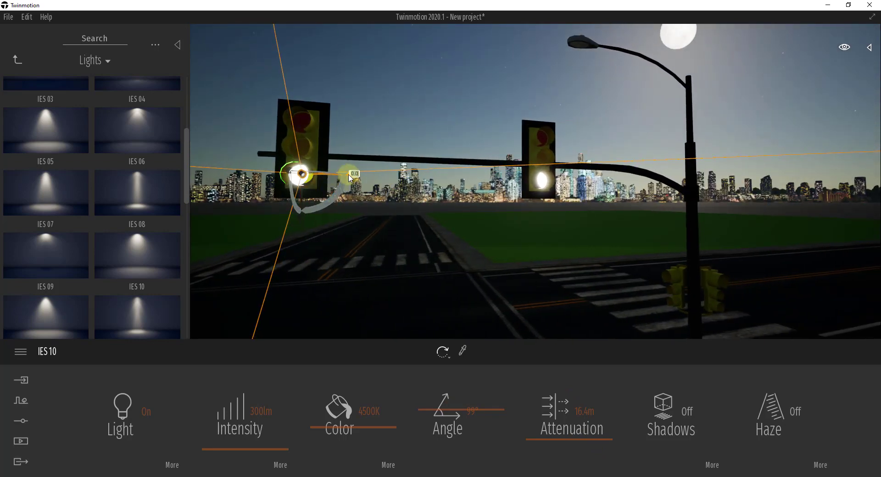
pyautogui.moveTo(352, 178); pyautogui.dragTo(464, 173)
pyautogui.click(408, 312)
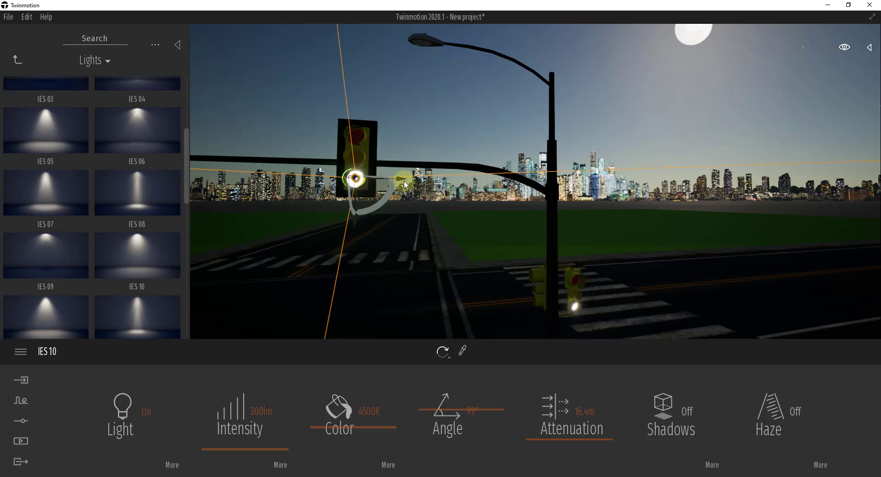
pyautogui.moveTo(401, 182); pyautogui.dragTo(577, 342)
pyautogui.click(415, 304)
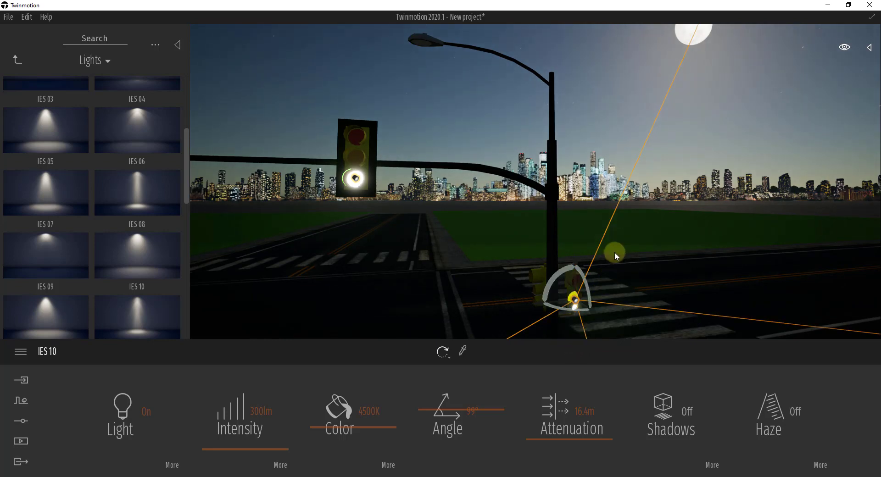
# Examine how the three green lights illuminate the crosswalk and street from several viewpoints
pyautogui.press('q')
pyautogui.moveTo(615, 252); pyautogui.dragTo(615, 251, button='right')
pyautogui.moveTo(581, 205); pyautogui.dragTo(589, 210)
pyautogui.press('s')
pyautogui.moveTo(607, 228); pyautogui.dragTo(607, 228, button='right')
pyautogui.press('a')
pyautogui.press('d')
pyautogui.press('q')
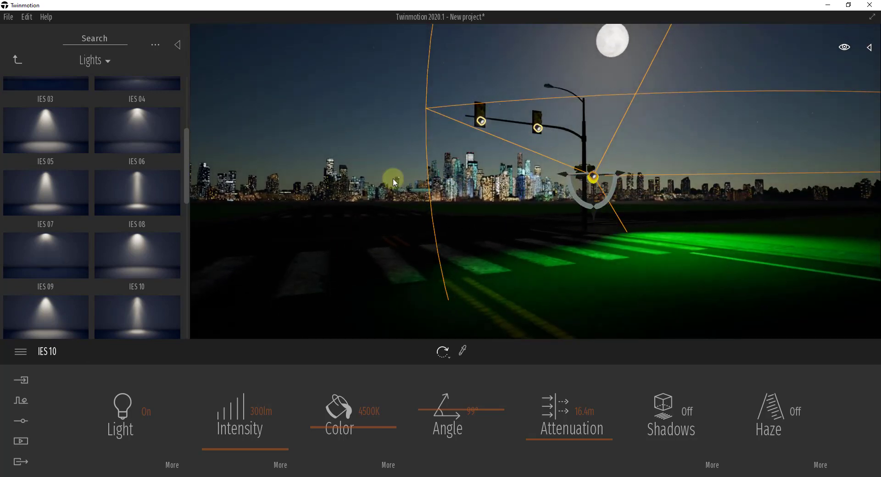
pyautogui.press('a')
pyautogui.moveTo(585, 260); pyautogui.dragTo(592, 259, button='right')
pyautogui.press('d')
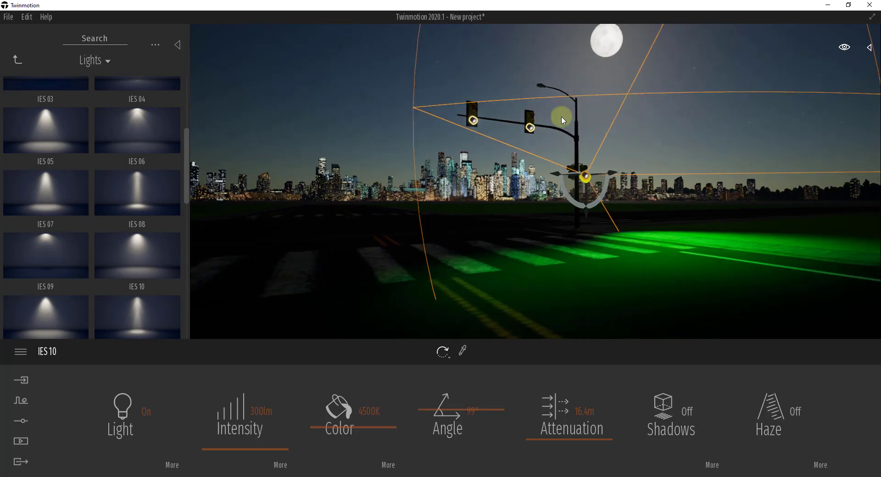
# Set the time of day to 23:45 and deselect the light
pyautogui.click(844, 46)
pyautogui.moveTo(786, 232); pyautogui.dragTo(797, 232)
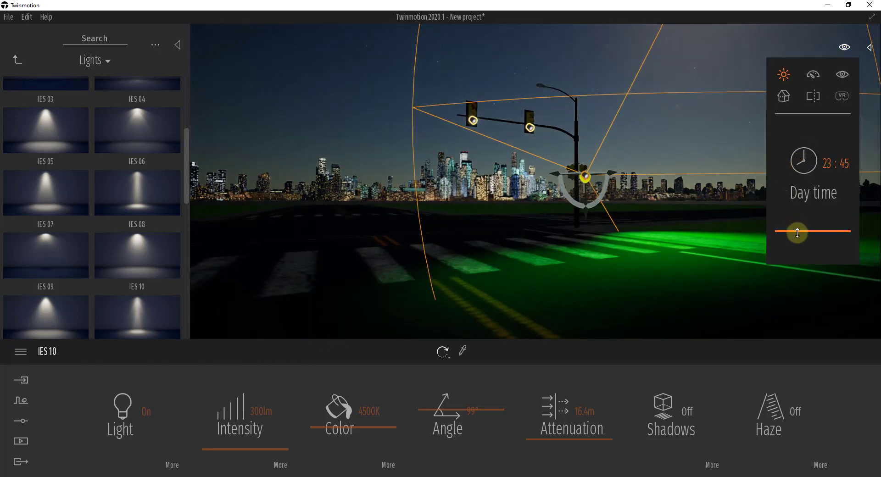
pyautogui.click(696, 116)
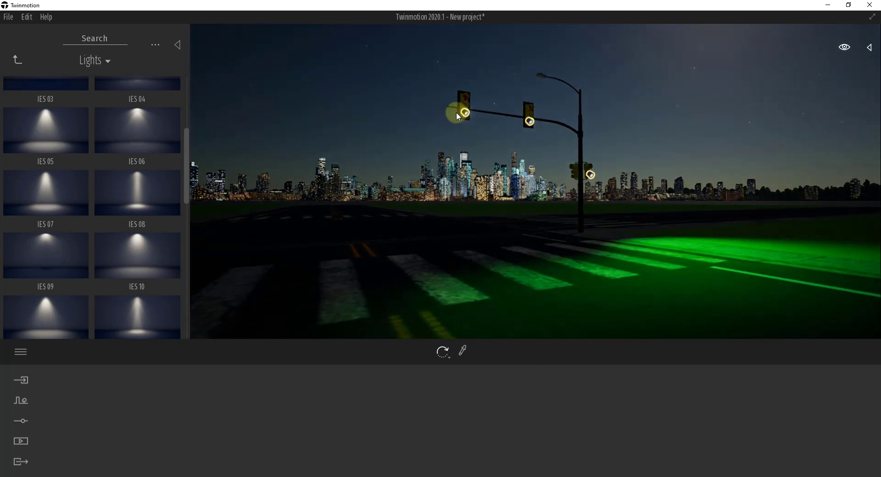
# Select the outer signal's light, turn on its haze and inspect the green beams from the side and front
pyautogui.click(465, 113)
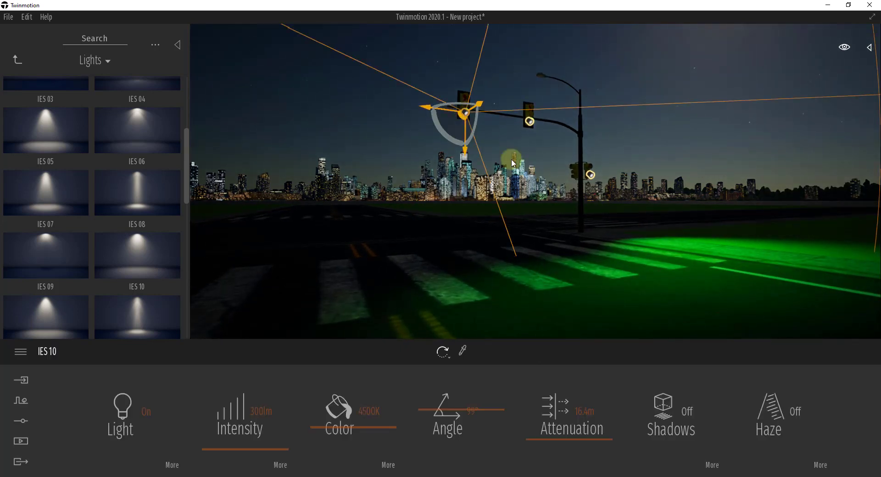
pyautogui.click(781, 413)
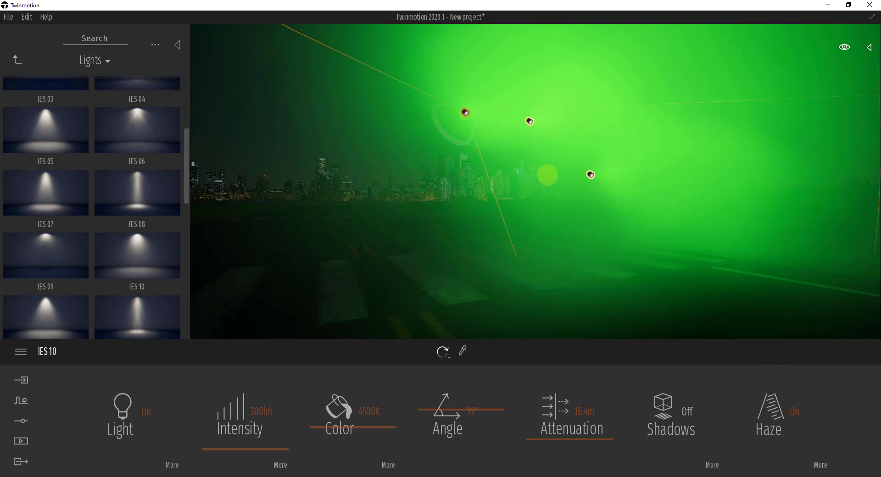
pyautogui.moveTo(547, 175); pyautogui.dragTo(549, 175, button='right')
pyautogui.press('a')
pyautogui.press('a')
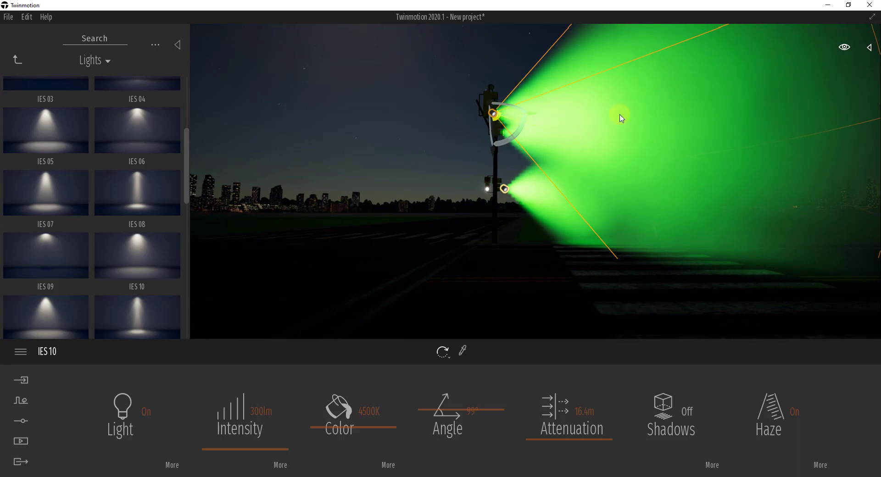
pyautogui.press('d')
pyautogui.moveTo(672, 159); pyautogui.dragTo(673, 161, button='right')
pyautogui.press('q')
pyautogui.press('e')
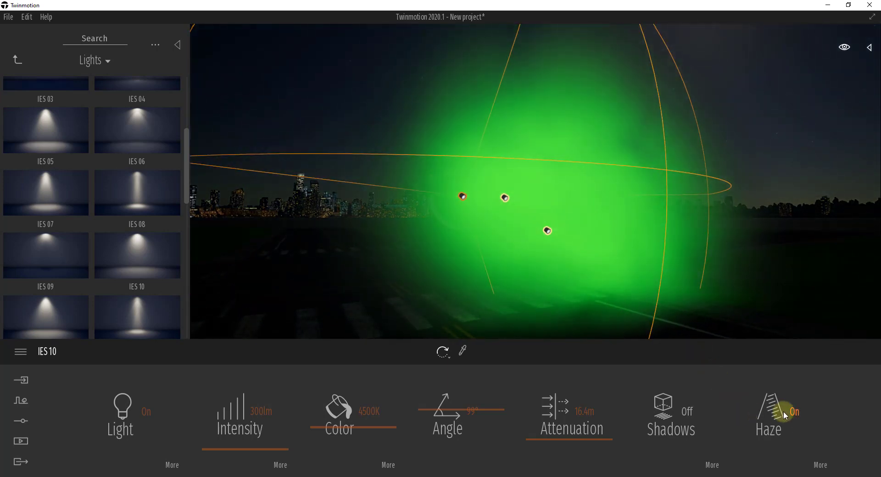
# Reduce the light's haze intensity to 1.0%
pyautogui.click(821, 465)
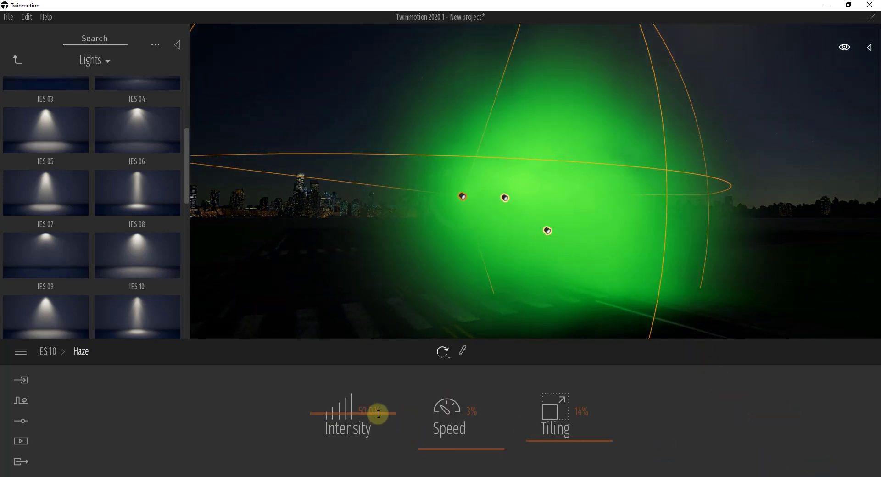
pyautogui.moveTo(319, 415); pyautogui.dragTo(377, 451)
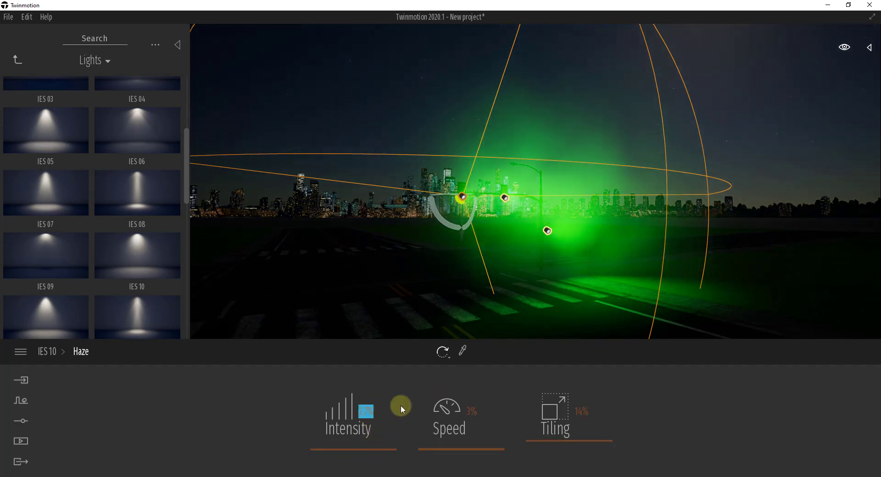
pyautogui.write('1')
pyautogui.press('Return')
pyautogui.press('w')
pyautogui.moveTo(520, 266); pyautogui.dragTo(521, 267, button='right')
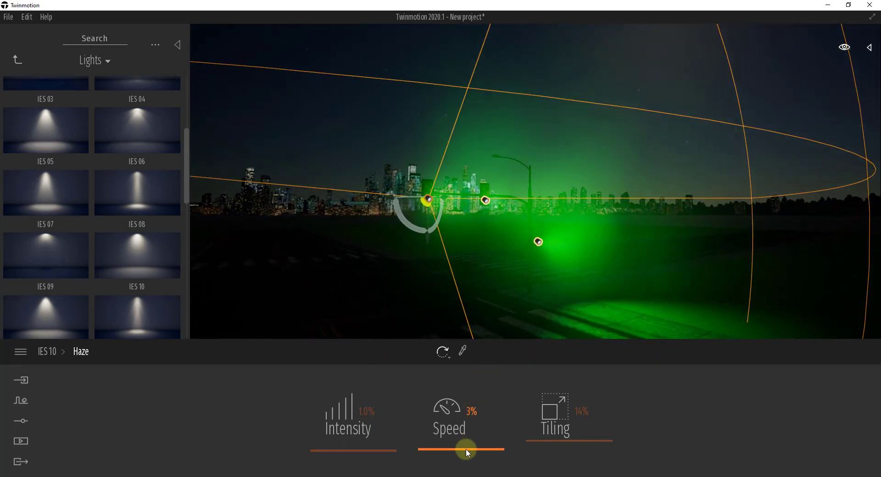
# Adjust the light's haze to a speed of 12% and a tiling of 30%
pyautogui.moveTo(466, 449); pyautogui.dragTo(477, 389)
pyautogui.moveTo(557, 442); pyautogui.dragTo(560, 396)
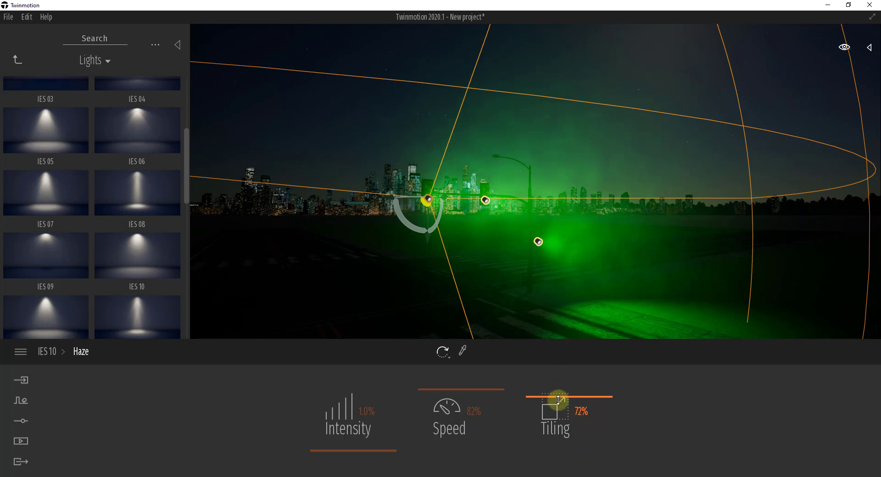
pyautogui.moveTo(560, 414); pyautogui.dragTo(563, 430)
pyautogui.moveTo(521, 258); pyautogui.dragTo(523, 257, button='right')
pyautogui.moveTo(523, 256); pyautogui.dragTo(567, 316)
pyautogui.moveTo(443, 388); pyautogui.dragTo(443, 443)
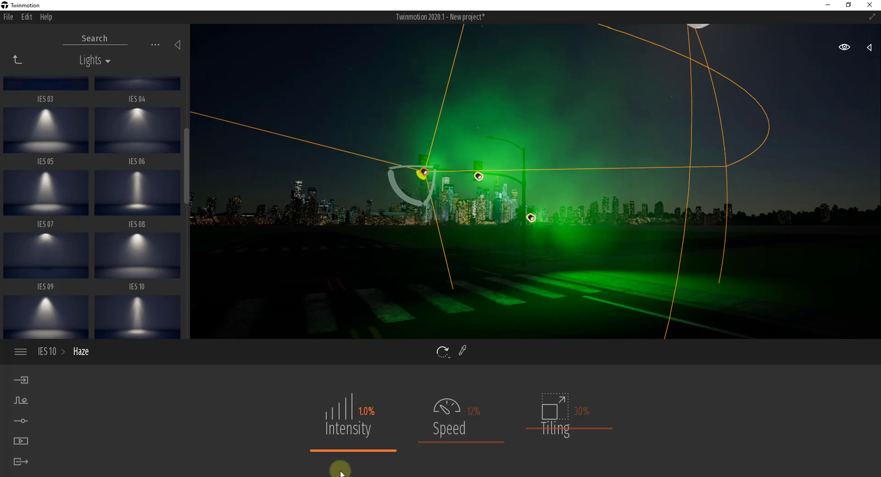
# Draw a vehicle path along the road that runs through the intersection past the traffic signals
pyautogui.moveTo(467, 285); pyautogui.dragTo(469, 279)
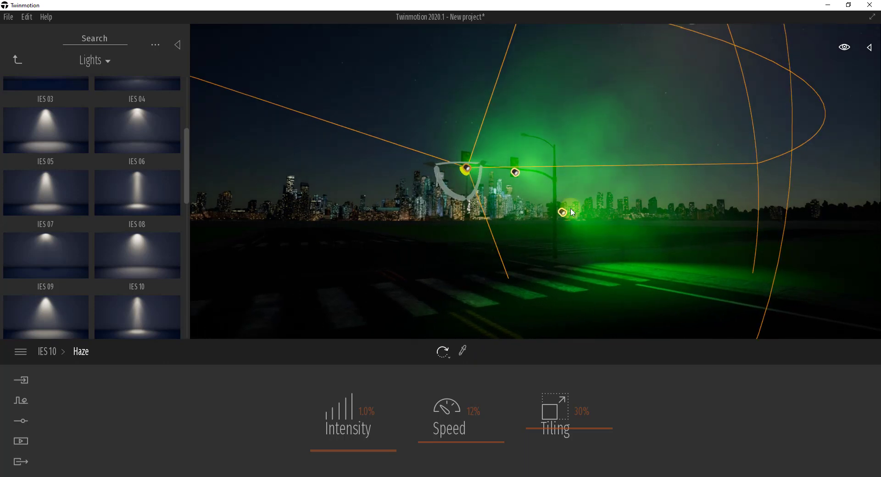
pyautogui.moveTo(498, 223); pyautogui.dragTo(496, 220)
pyautogui.click(21, 403)
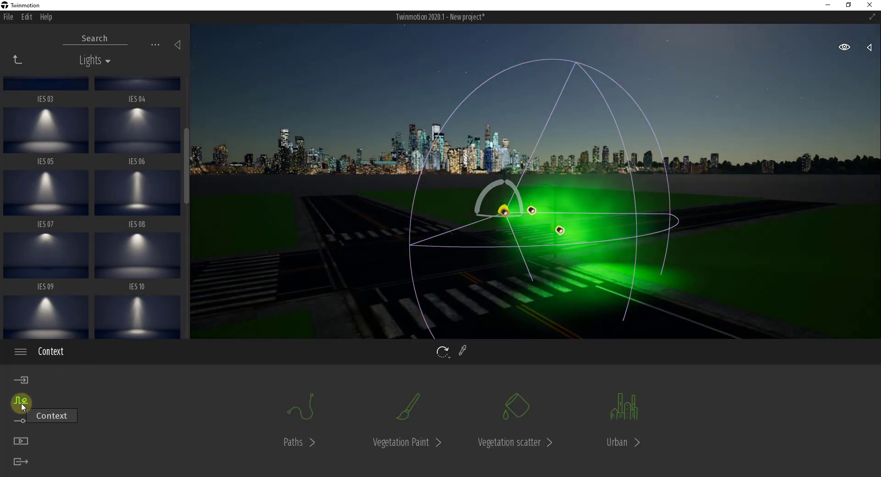
pyautogui.click(311, 410)
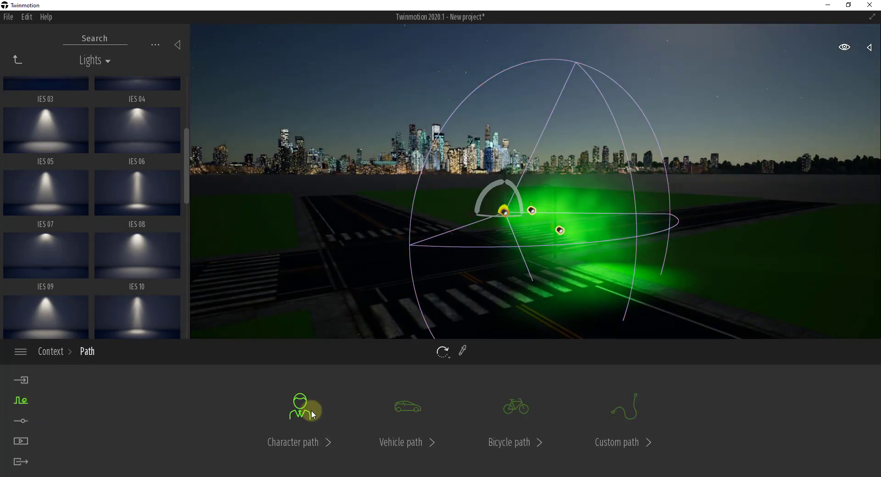
pyautogui.click(417, 409)
pyautogui.click(490, 353)
pyautogui.click(336, 209)
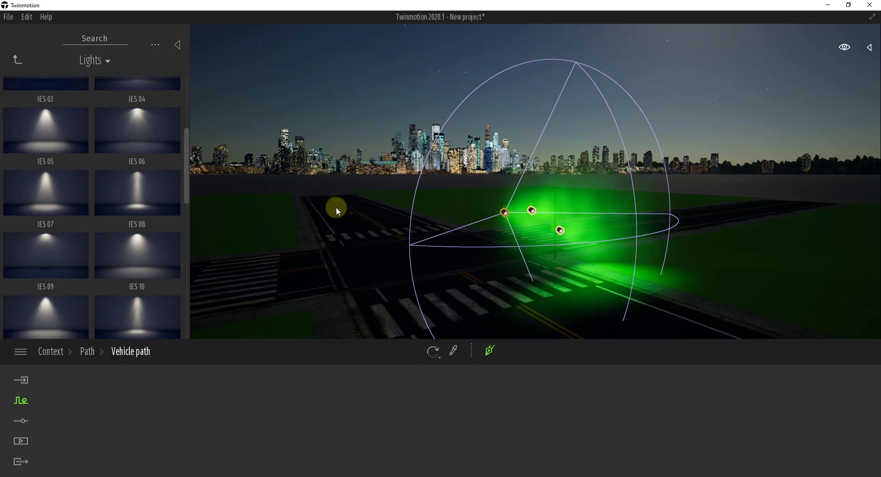
pyautogui.click(424, 282)
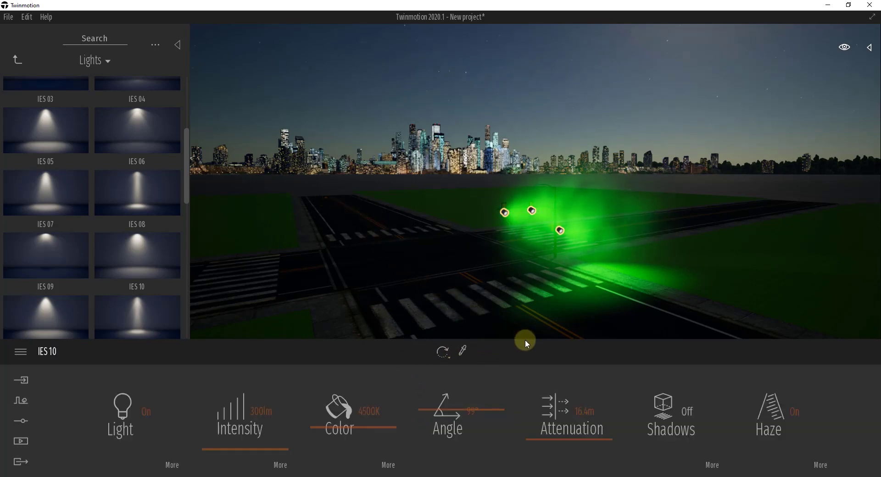
pyautogui.moveTo(503, 275)
pyautogui.mouseDown(button='right')
pyautogui.moveTo(510, 279)
pyautogui.moveTo(495, 268)
pyautogui.moveTo(508, 276)
pyautogui.mouseUp(button='right')
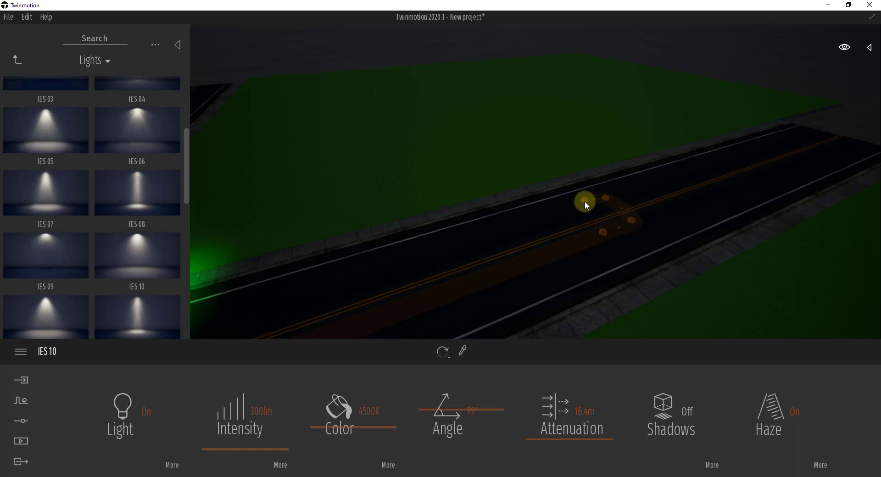
pyautogui.moveTo(582, 205); pyautogui.dragTo(562, 208, button='right')
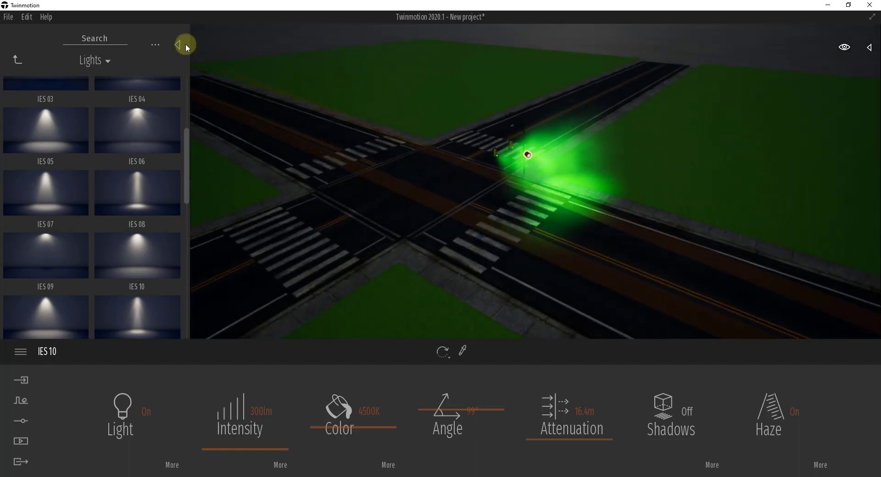
pyautogui.scroll(-3, 404, 153)
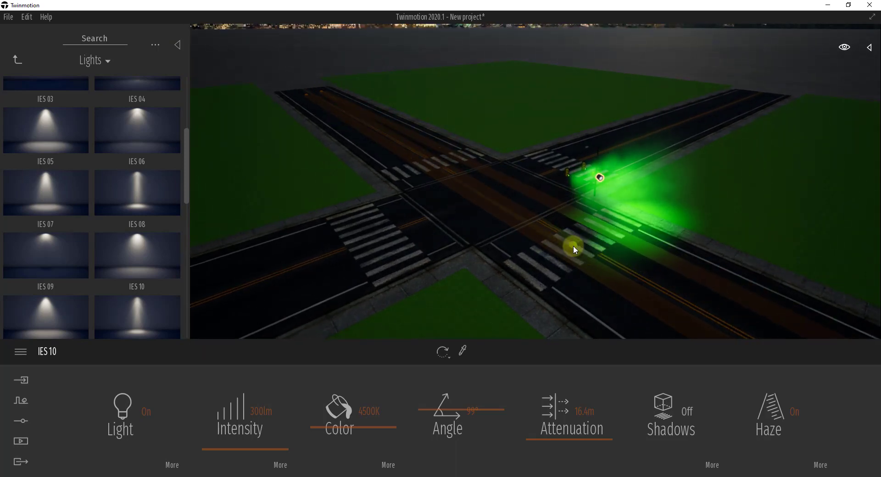
# Select the vehicle path through the intersection and reduce its traffic density to 10%
pyautogui.click(526, 260)
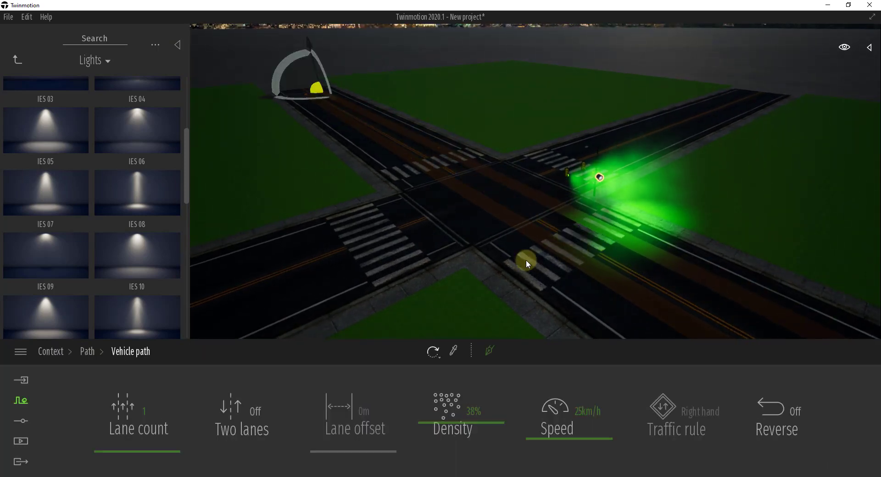
pyautogui.moveTo(618, 212); pyautogui.dragTo(618, 212, button='right')
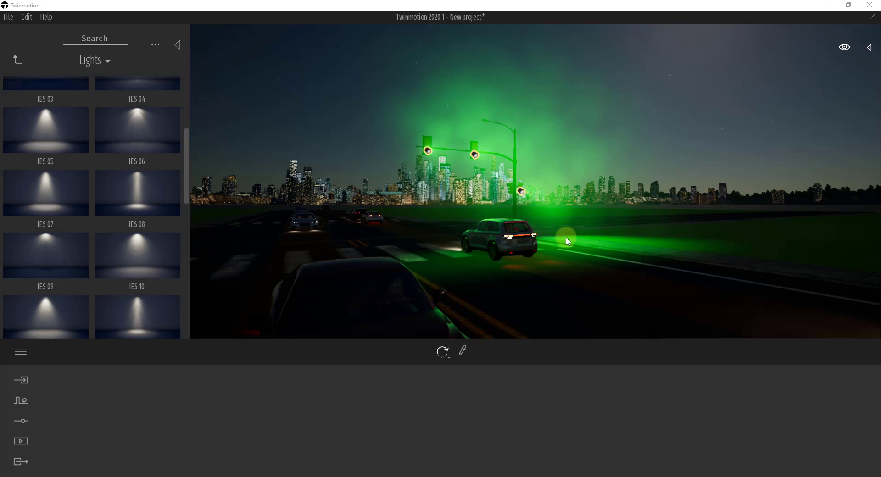
pyautogui.moveTo(483, 245); pyautogui.dragTo(500, 260, button='right')
pyautogui.click(412, 300)
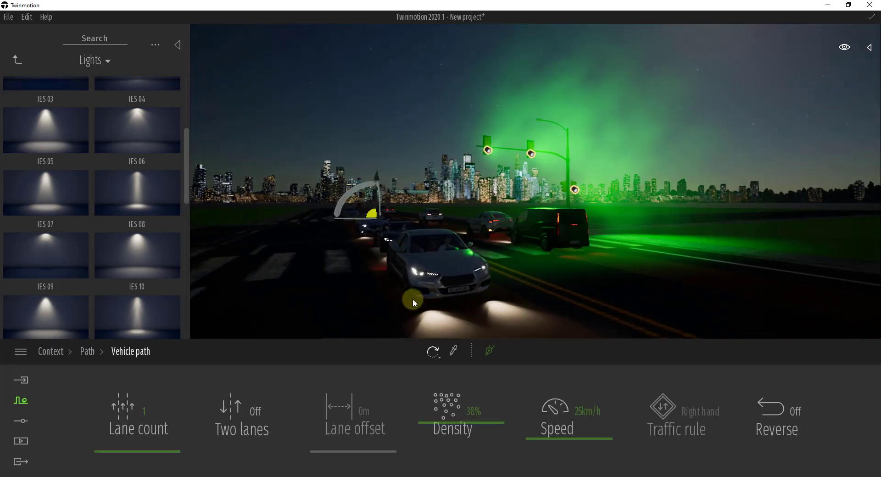
pyautogui.moveTo(463, 429)
pyautogui.mouseDown()
pyautogui.moveTo(472, 419)
pyautogui.moveTo(468, 443)
pyautogui.mouseUp()
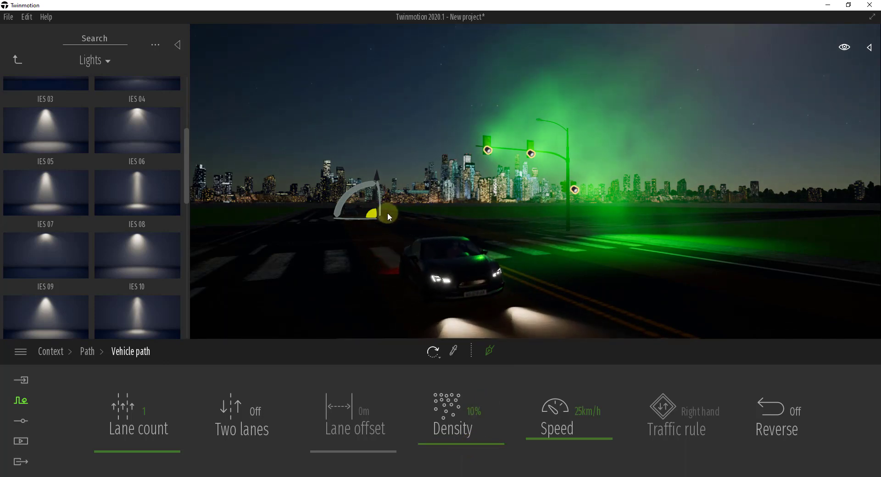
pyautogui.moveTo(473, 254); pyautogui.dragTo(472, 254, button='right')
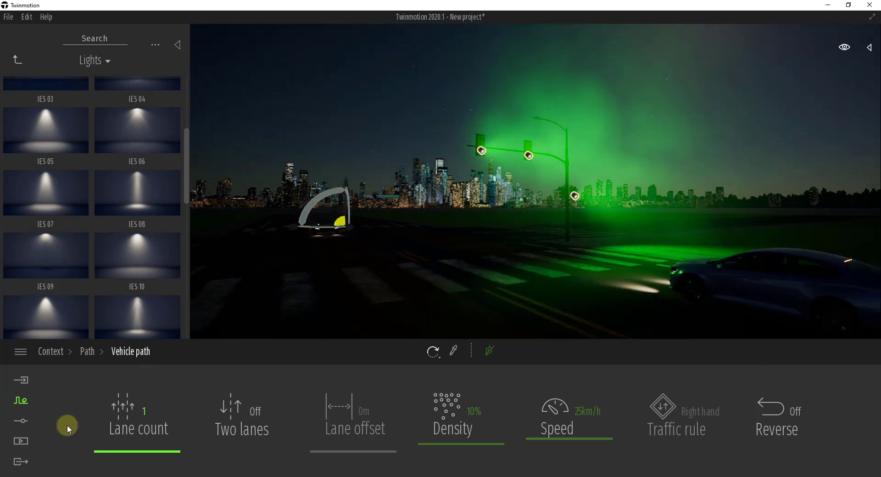
# Shift the scene's weather partway from sunny toward cloudy so light clouds cover the night sky
pyautogui.click(22, 421)
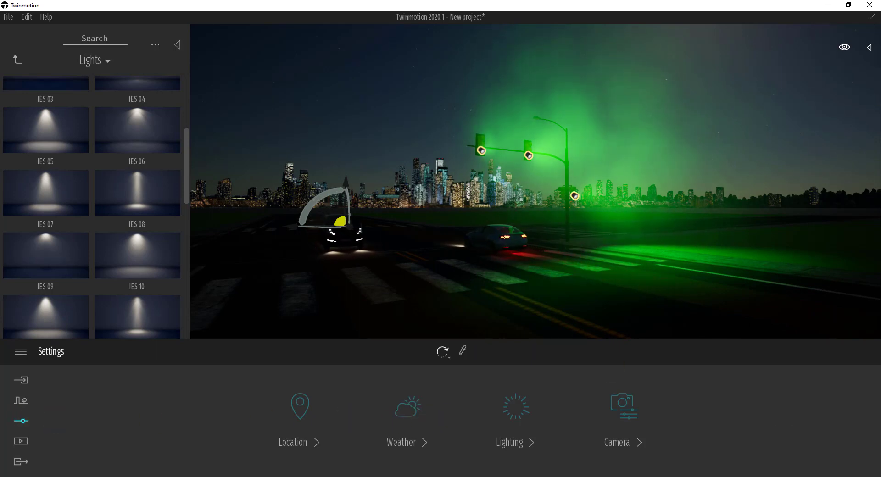
pyautogui.click(409, 413)
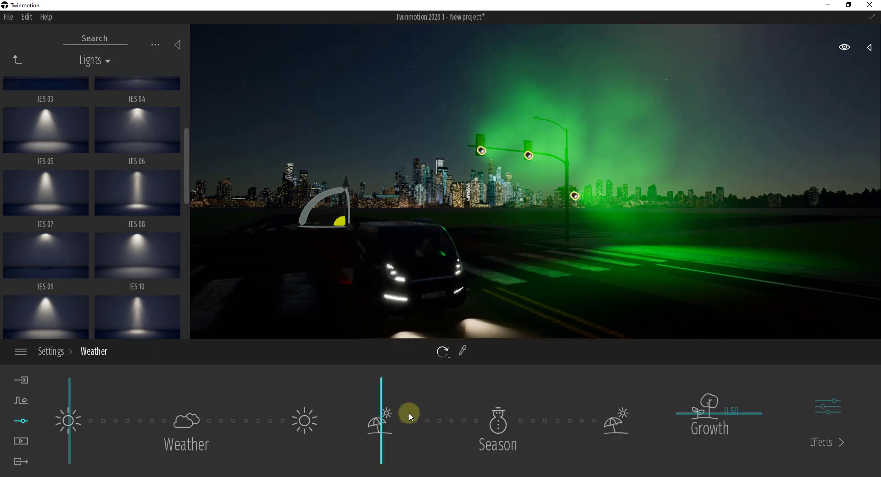
pyautogui.moveTo(110, 421); pyautogui.dragTo(151, 444)
pyautogui.moveTo(147, 443); pyautogui.dragTo(141, 444)
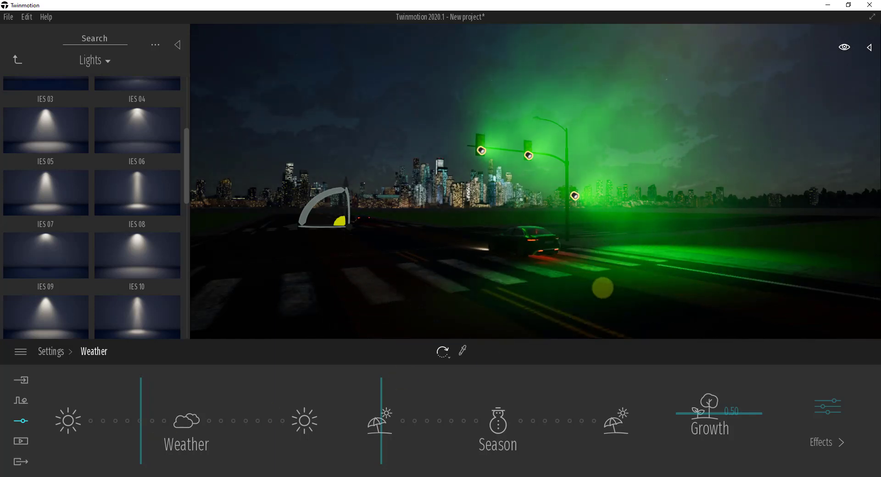
pyautogui.moveTo(720, 225); pyautogui.dragTo(720, 225, button='right')
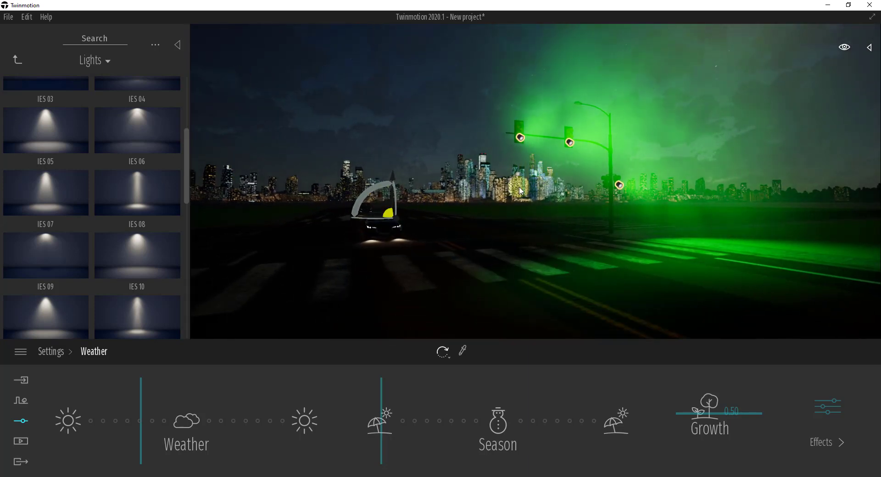
# Raise the smog level in the weather effects to 100%
pyautogui.click(829, 406)
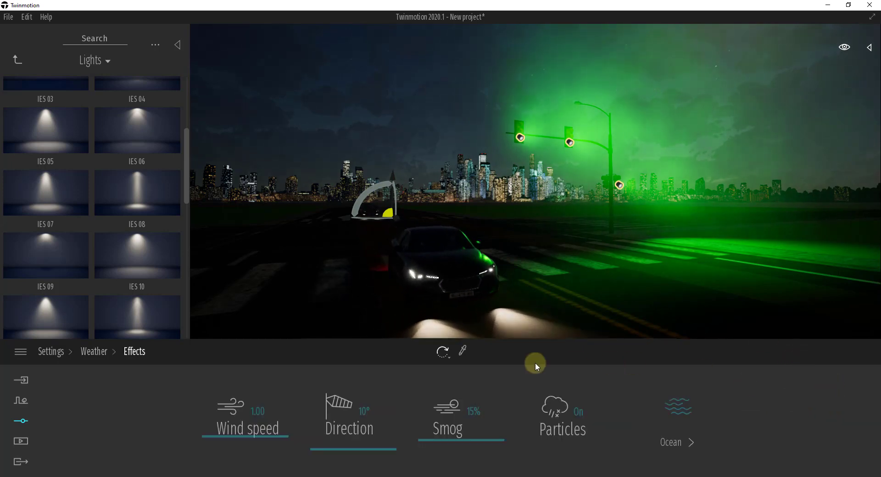
pyautogui.click(26, 420)
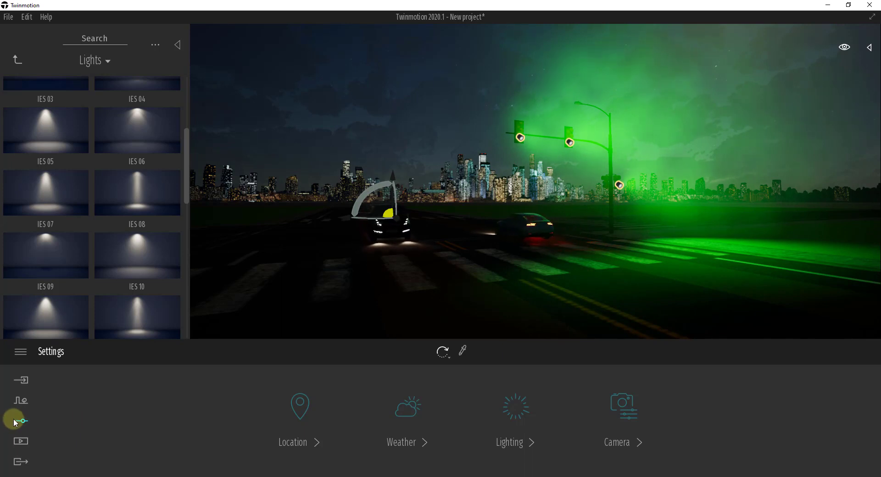
pyautogui.click(402, 417)
pyautogui.click(824, 441)
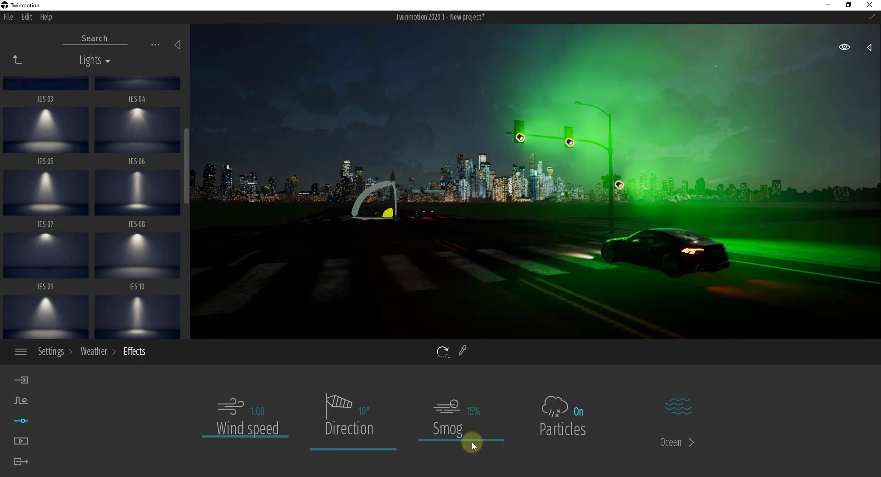
pyautogui.moveTo(457, 441); pyautogui.dragTo(466, 386)
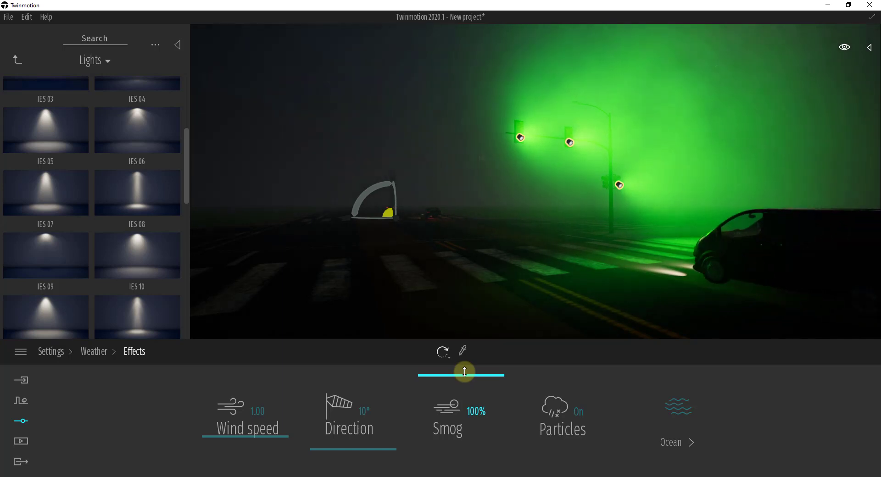
# Set the haze intensity of the outer signal's light to 0.1% and switch its haze off
pyautogui.moveTo(585, 189); pyautogui.dragTo(603, 181, button='right')
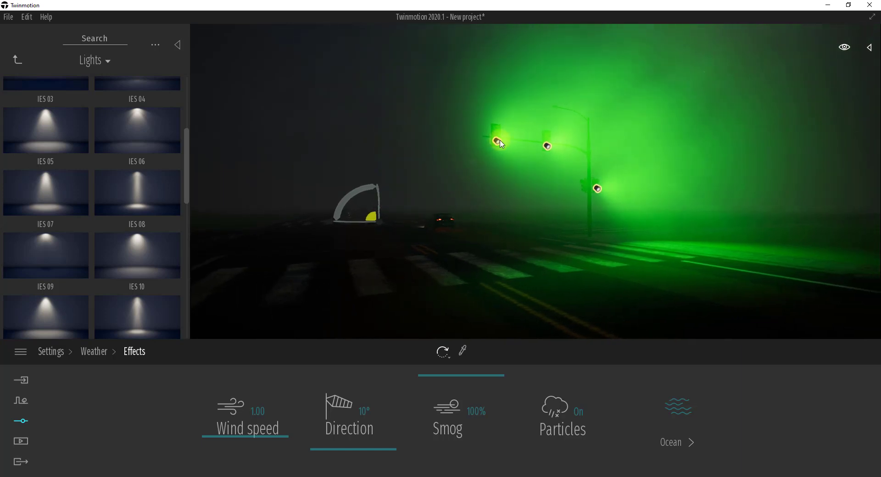
pyautogui.click(512, 142)
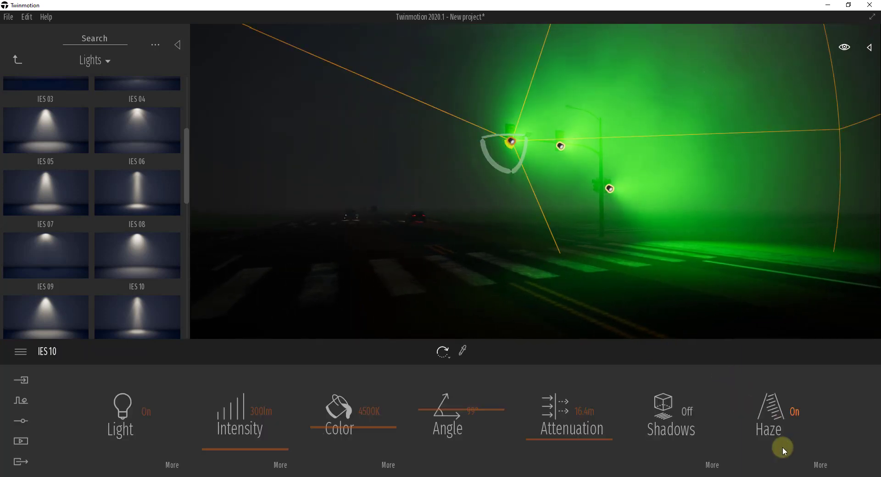
pyautogui.click(816, 468)
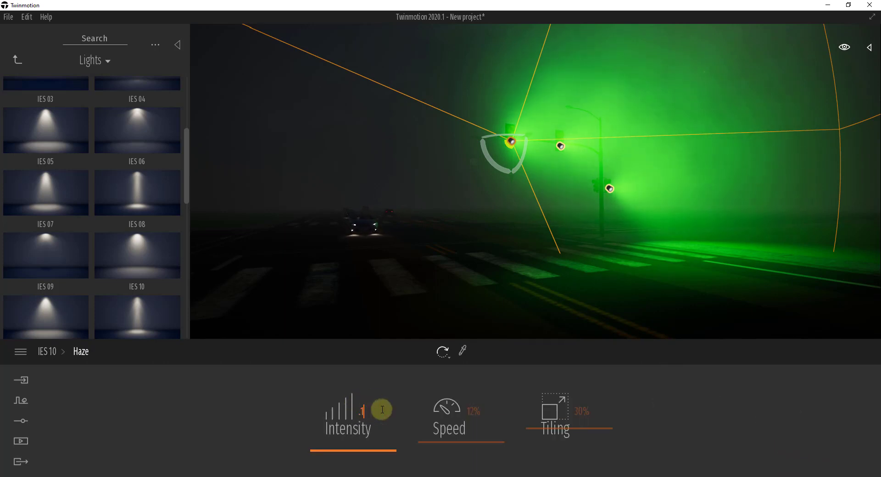
pyautogui.press('Return')
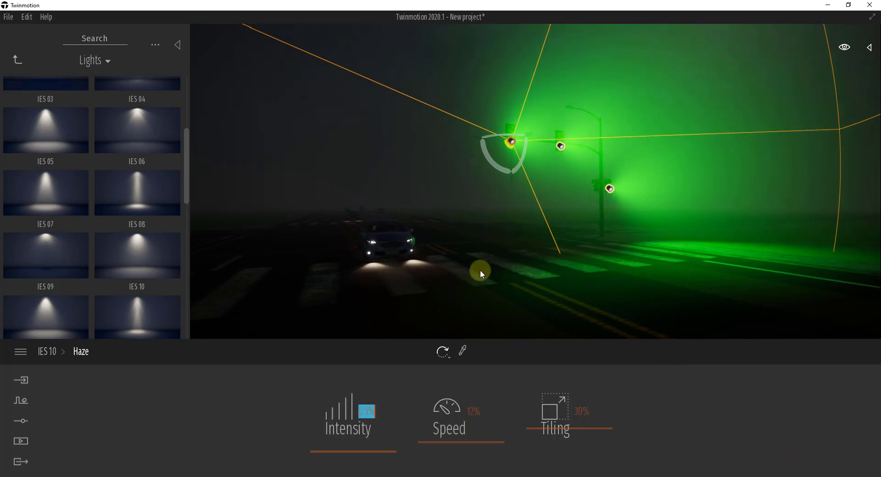
pyautogui.click(47, 352)
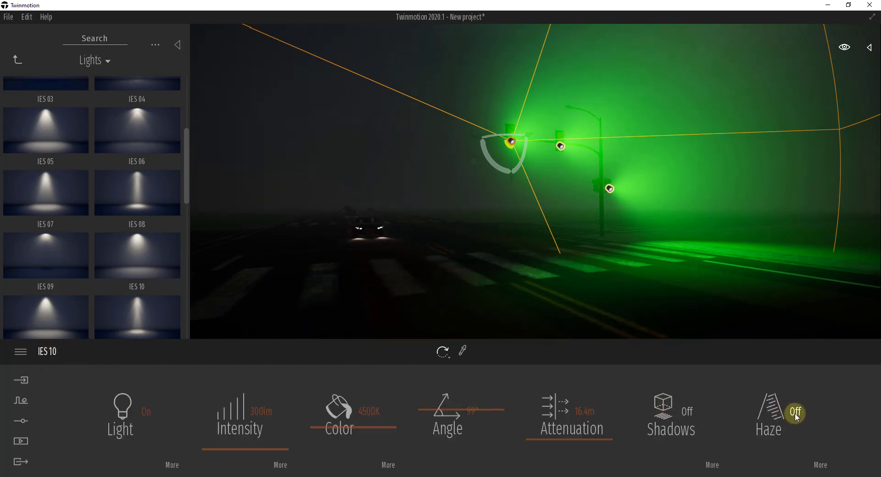
# Pick the Green material of the signal lamp and raise its glow to 56.38%
pyautogui.click(637, 211)
pyautogui.press('w')
pyautogui.moveTo(543, 183); pyautogui.dragTo(551, 183, button='right')
pyautogui.press('w')
pyautogui.moveTo(551, 183); pyautogui.dragTo(544, 185)
pyautogui.click(478, 133)
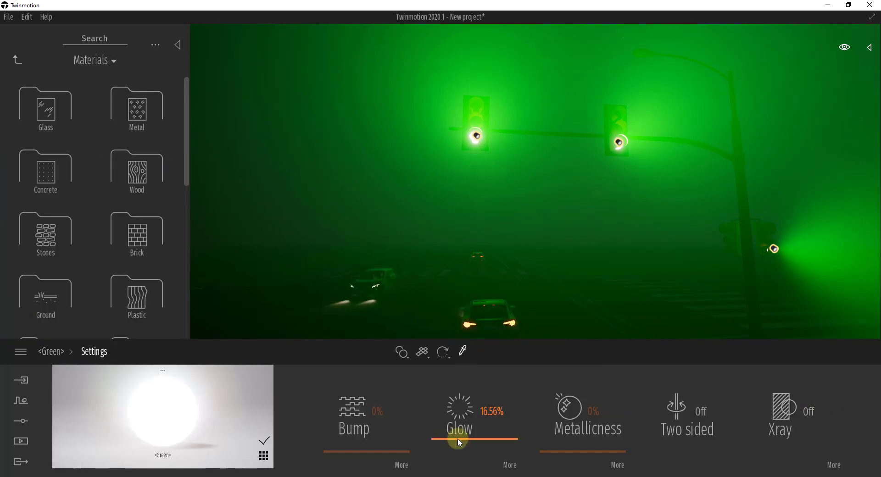
pyautogui.moveTo(458, 439); pyautogui.dragTo(467, 422)
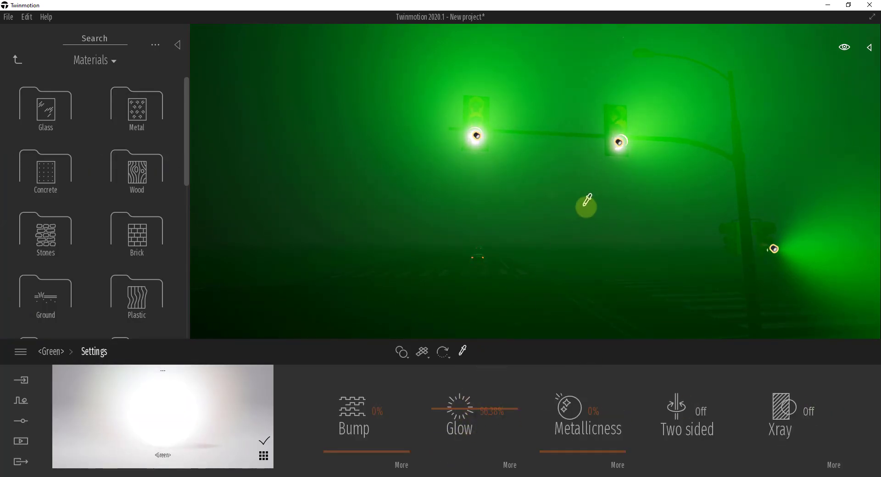
pyautogui.moveTo(584, 205); pyautogui.dragTo(584, 205)
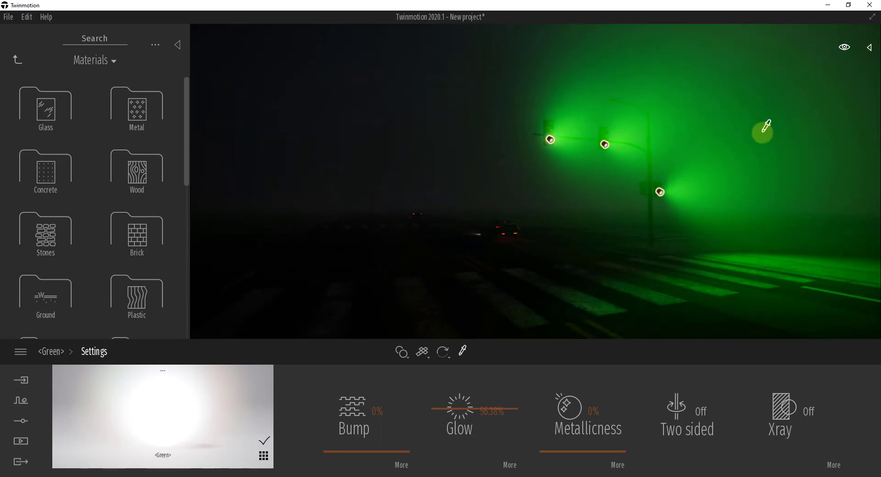
# Shift the weather further to the fully cloudy setting to cover the road with wet, reflective puddles
pyautogui.moveTo(483, 266); pyautogui.dragTo(481, 267, button='middle')
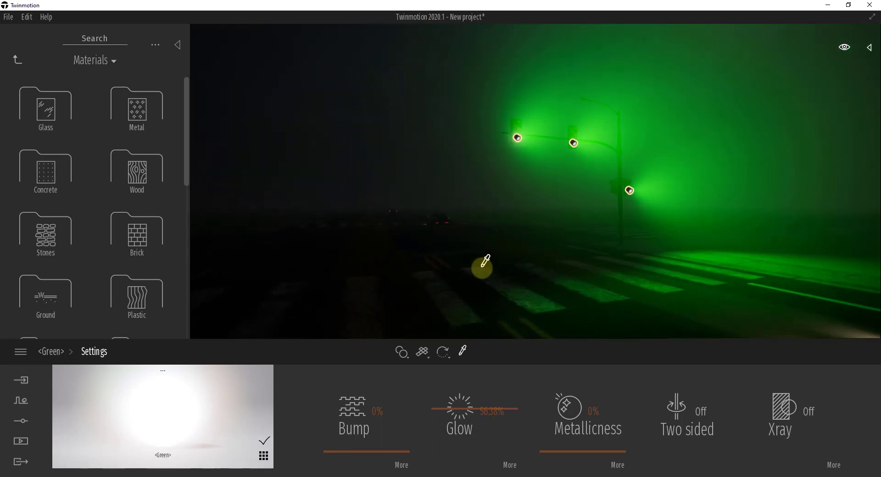
pyautogui.moveTo(445, 278); pyautogui.dragTo(443, 278, button='right')
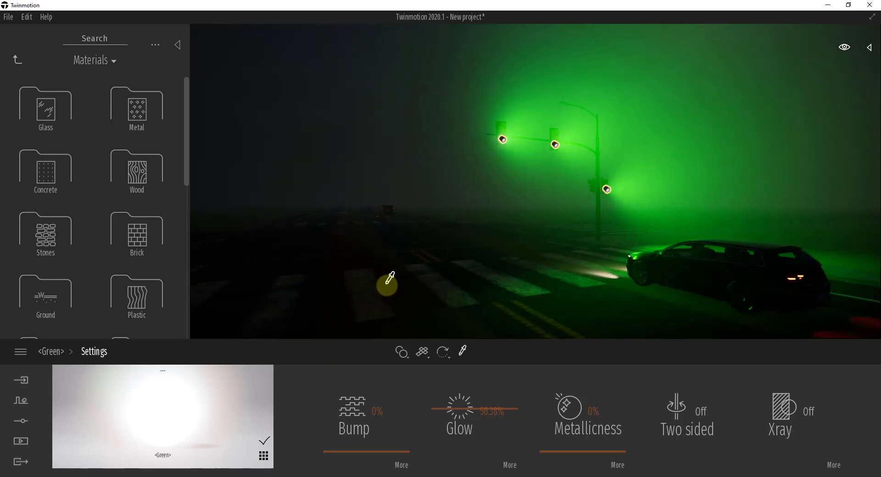
pyautogui.click(20, 401)
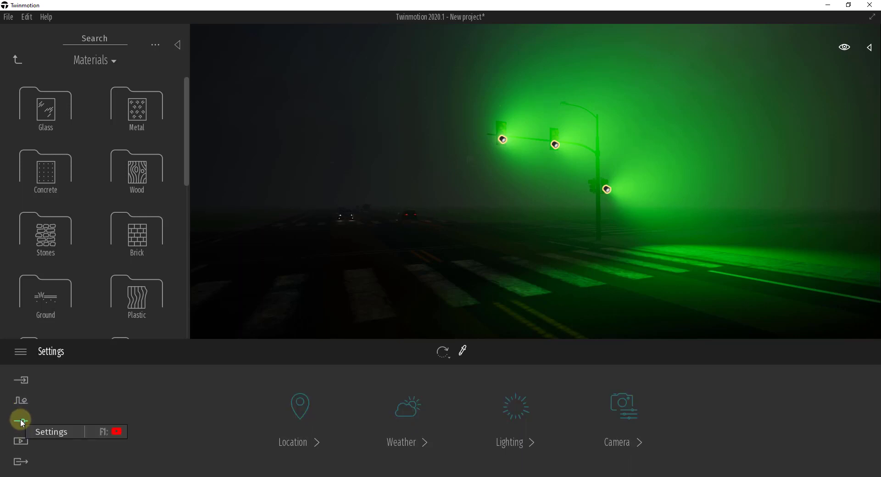
pyautogui.click(434, 413)
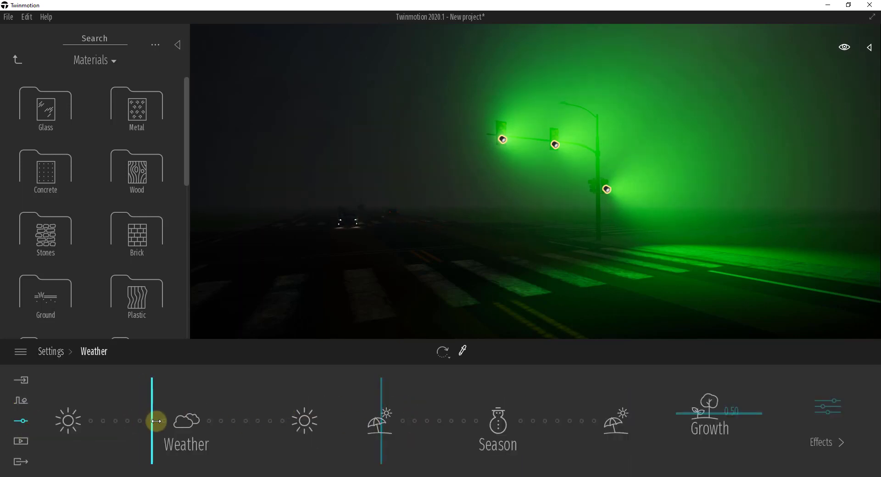
pyautogui.moveTo(156, 421); pyautogui.dragTo(167, 421)
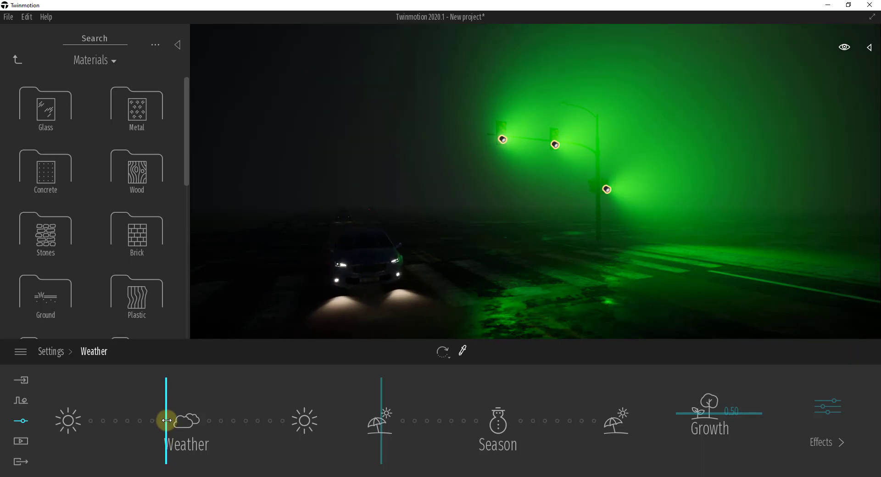
pyautogui.click(184, 422)
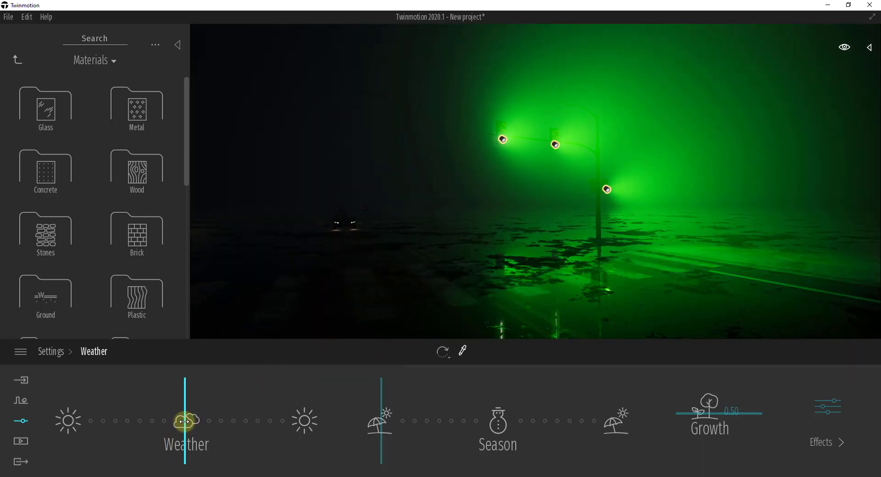
# Face the ground beside the signal pole and open the library's Ground materials
pyautogui.moveTo(678, 251); pyautogui.dragTo(679, 251, button='right')
pyautogui.press('w')
pyautogui.moveTo(680, 248); pyautogui.dragTo(530, 244)
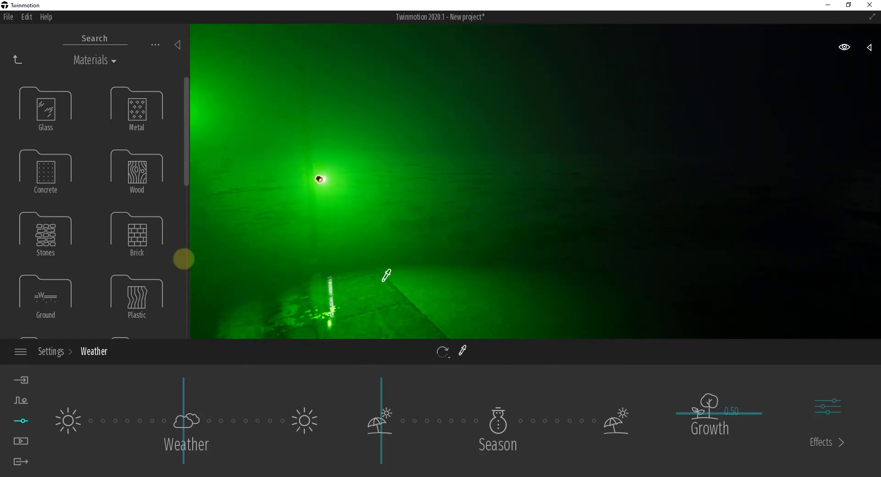
pyautogui.click(48, 288)
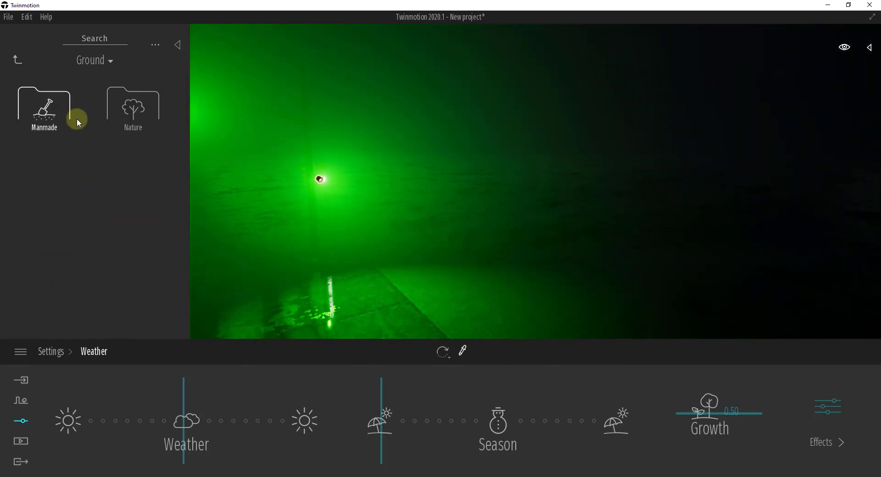
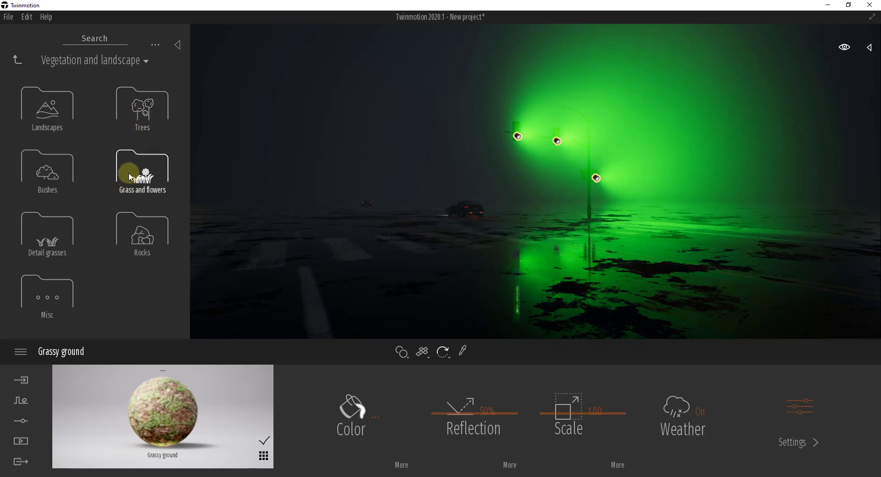
# Place a Colorado Spruce from the tree library in the foreground, on the opposite side of the view from the traffic signals
pyautogui.click(145, 111)
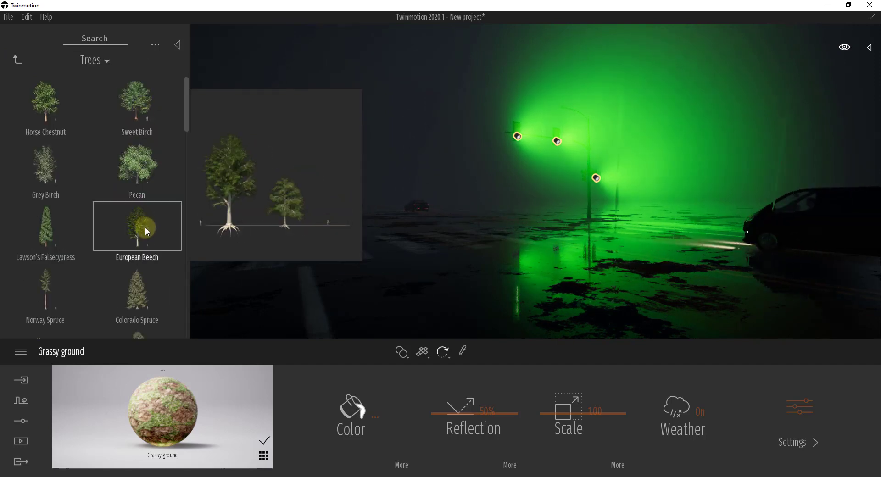
pyautogui.moveTo(269, 282); pyautogui.dragTo(315, 302)
pyautogui.moveTo(453, 278); pyautogui.dragTo(454, 280, button='right')
pyautogui.moveTo(454, 278); pyautogui.dragTo(440, 274, button='middle')
pyautogui.moveTo(496, 262); pyautogui.dragTo(496, 262, button='right')
pyautogui.moveTo(496, 262); pyautogui.dragTo(496, 262, button='middle')
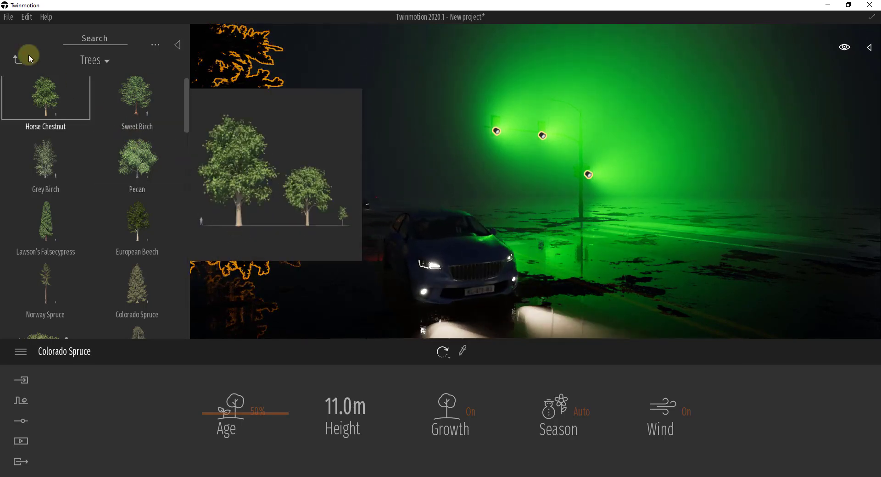
# Place a particle effect from the object library on the far part of the road, beside the spruce
pyautogui.click(16, 60)
pyautogui.click(14, 60)
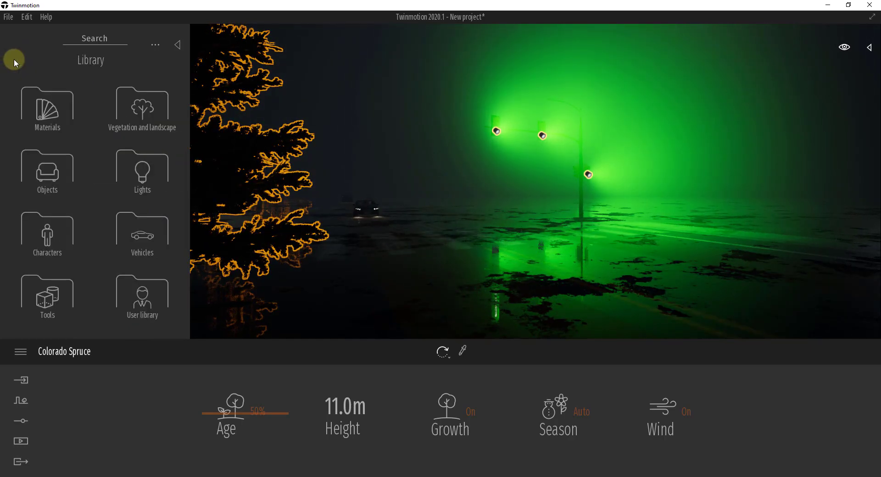
pyautogui.click(52, 177)
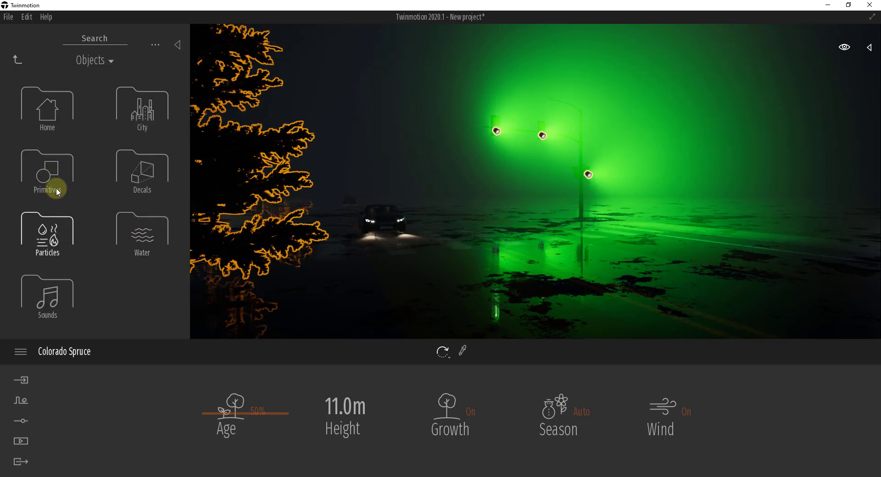
pyautogui.click(48, 233)
pyautogui.moveTo(50, 232); pyautogui.dragTo(362, 215)
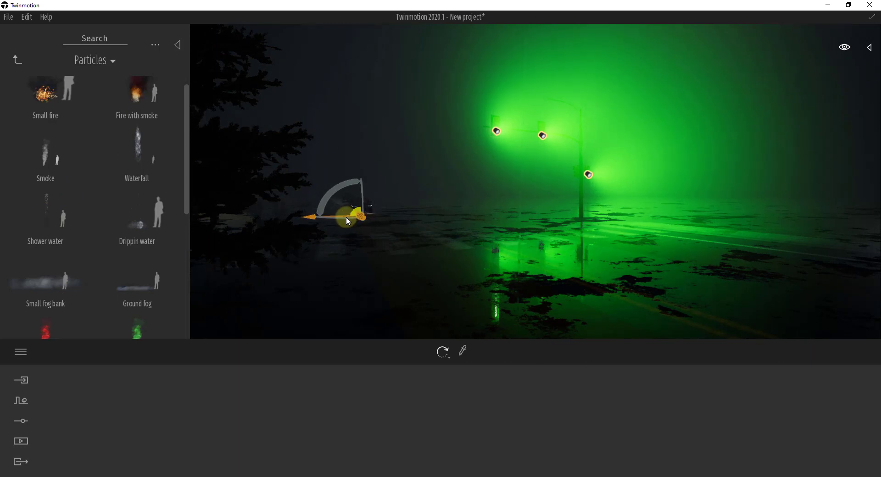
# Place an omnidirectional light from the light library on the far part of the road beside the foreground spruce
pyautogui.click(394, 116)
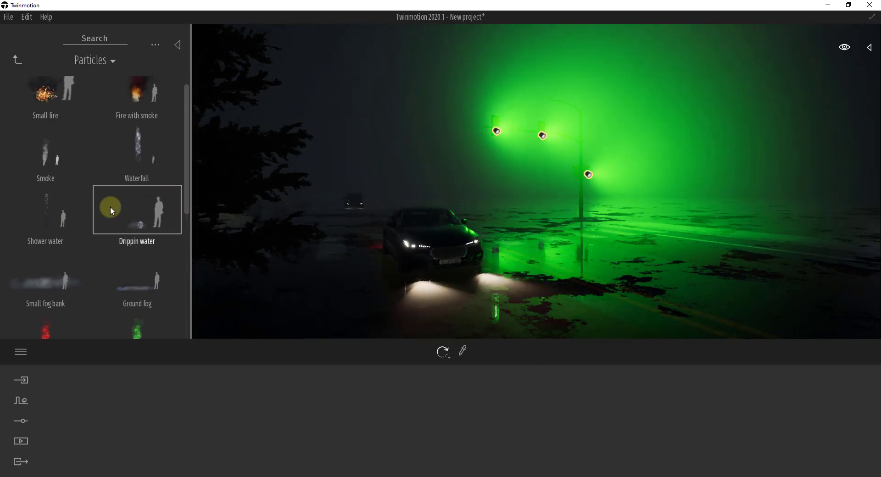
pyautogui.click(19, 59)
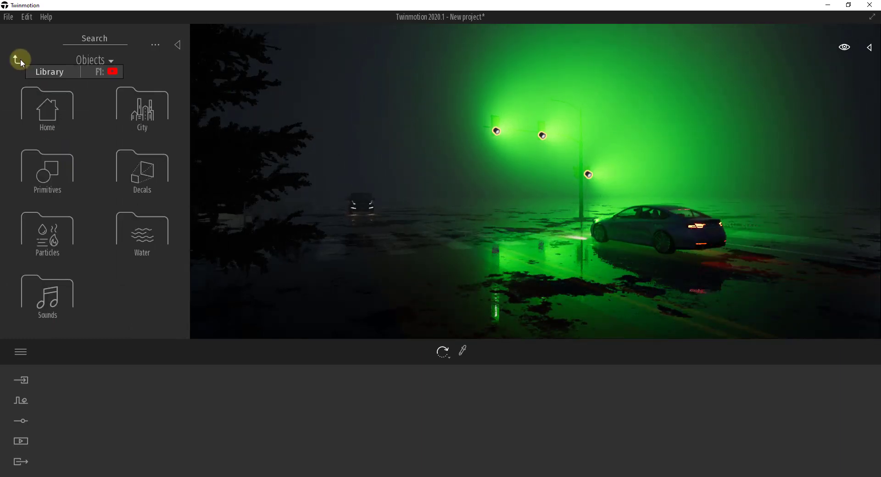
pyautogui.click(19, 58)
pyautogui.click(140, 172)
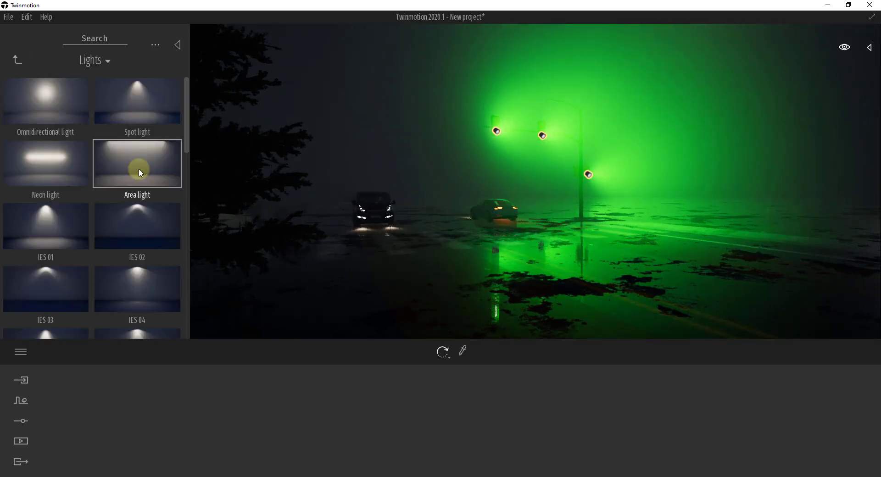
pyautogui.moveTo(71, 113); pyautogui.dragTo(385, 226)
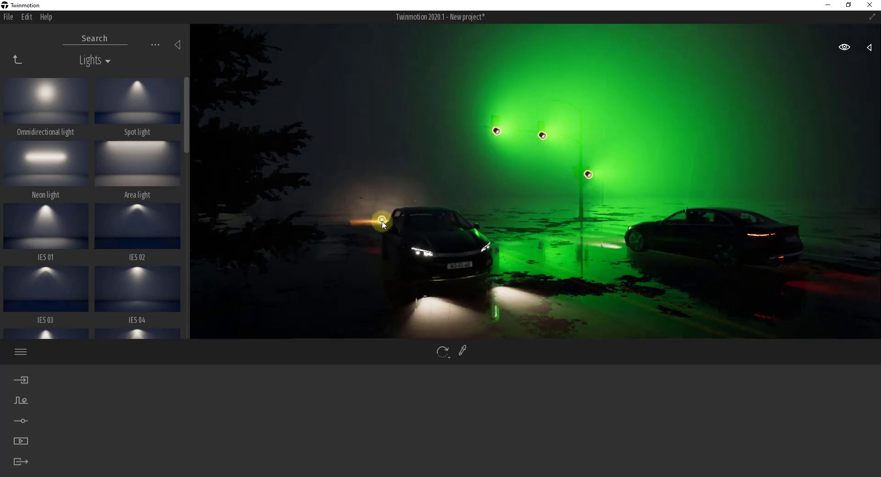
# Raise the omnidirectional light slightly above the road, dim it to 27 lm and turn on its haze
pyautogui.click(381, 222)
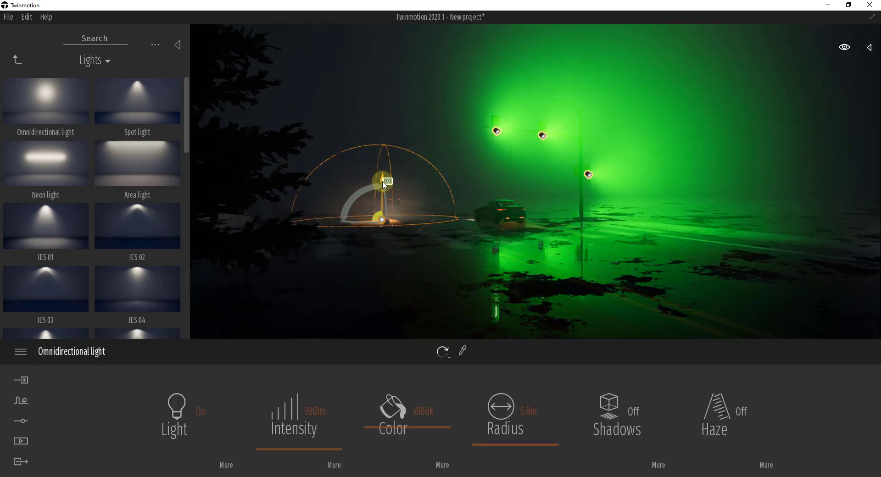
pyautogui.moveTo(382, 182); pyautogui.dragTo(382, 172)
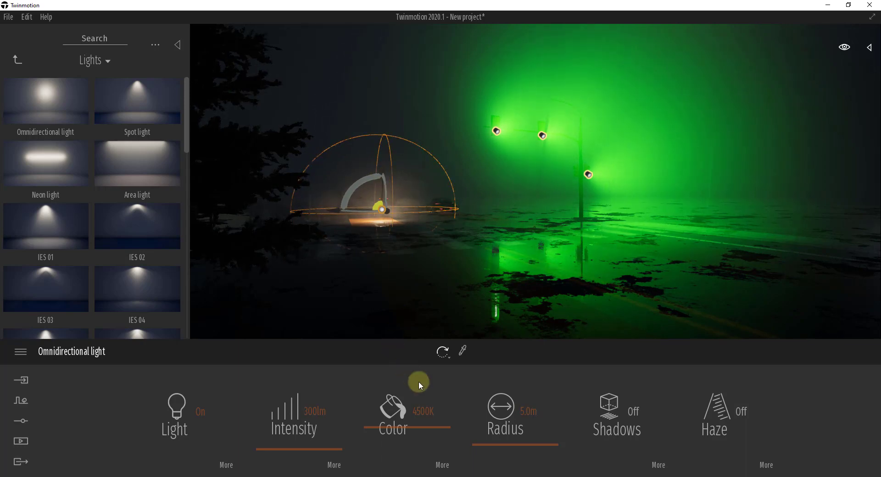
pyautogui.moveTo(285, 447); pyautogui.dragTo(275, 453)
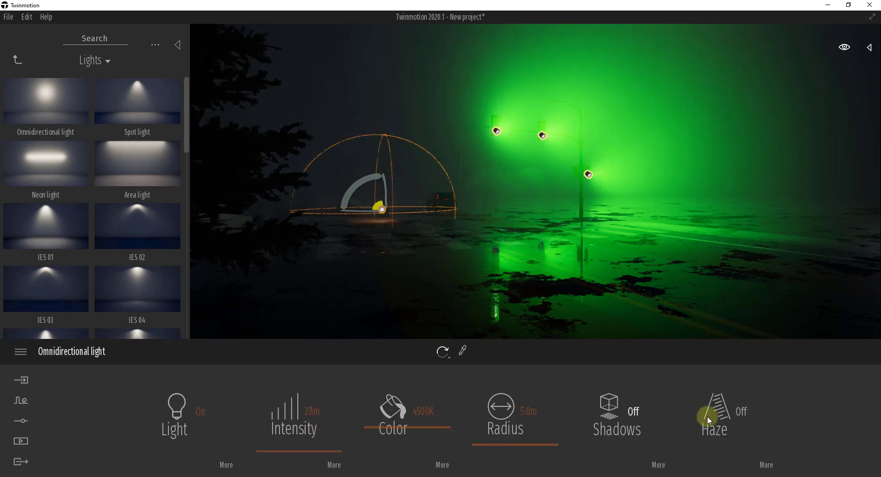
pyautogui.click(723, 417)
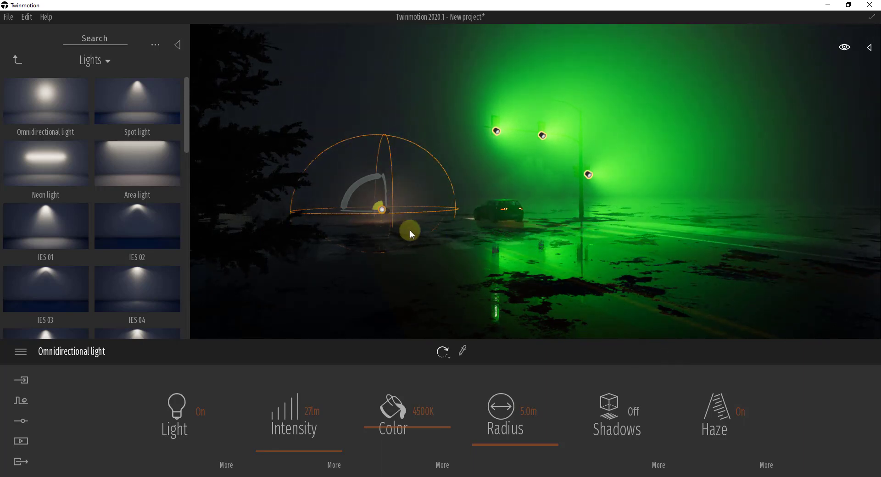
# Duplicate the omnidirectional light a short distance beside the original so the two form a pair of distant headlights
pyautogui.moveTo(394, 215)
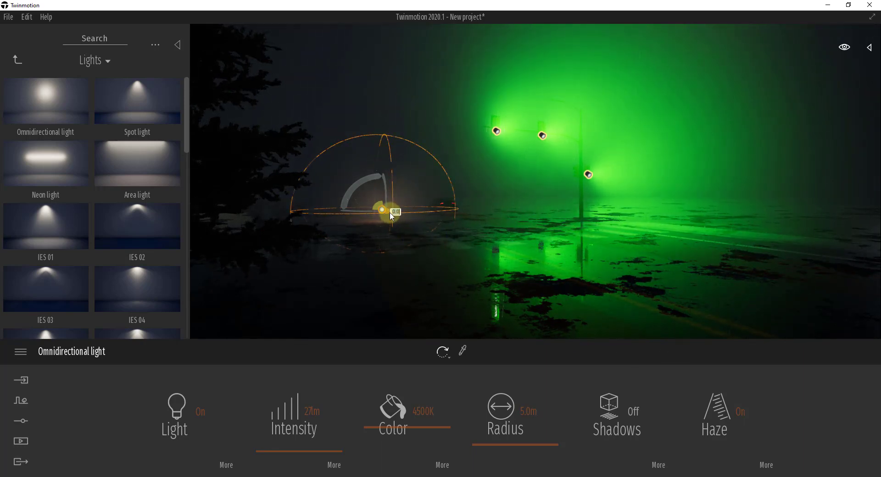
pyautogui.moveTo(397, 218); pyautogui.dragTo(416, 230)
pyautogui.click(416, 305)
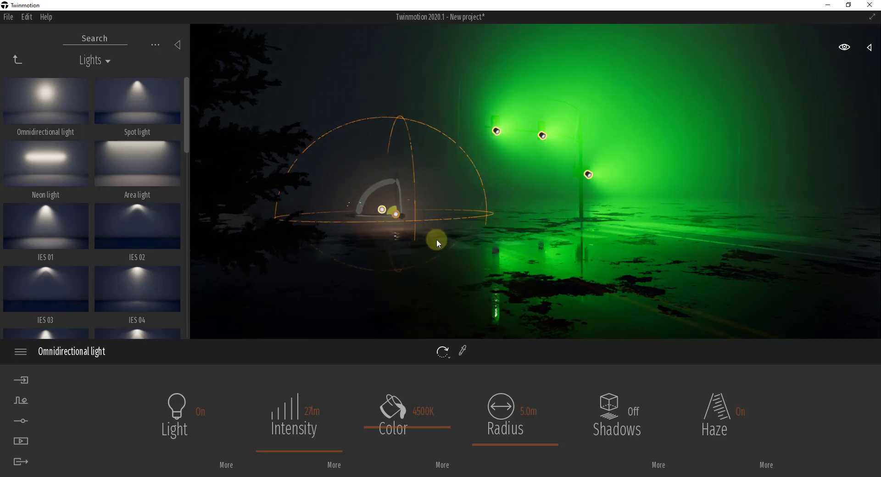
pyautogui.click(513, 204)
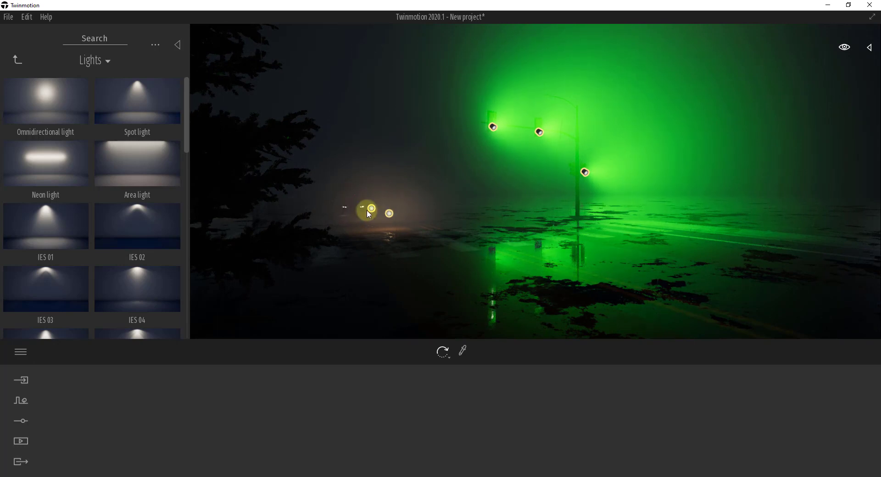
# Set the original omnidirectional light's haze intensity to 47.3% and enter a new value for its light intensity
pyautogui.click(371, 209)
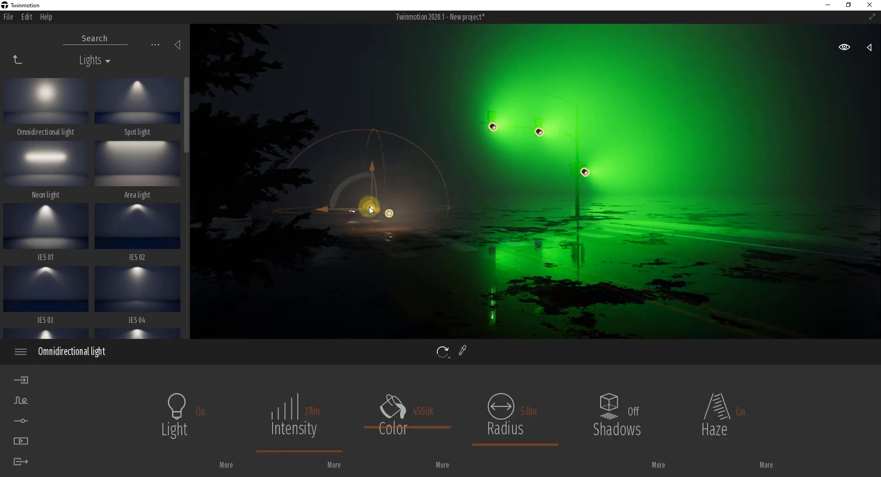
pyautogui.click(765, 465)
pyautogui.moveTo(348, 431); pyautogui.dragTo(345, 415)
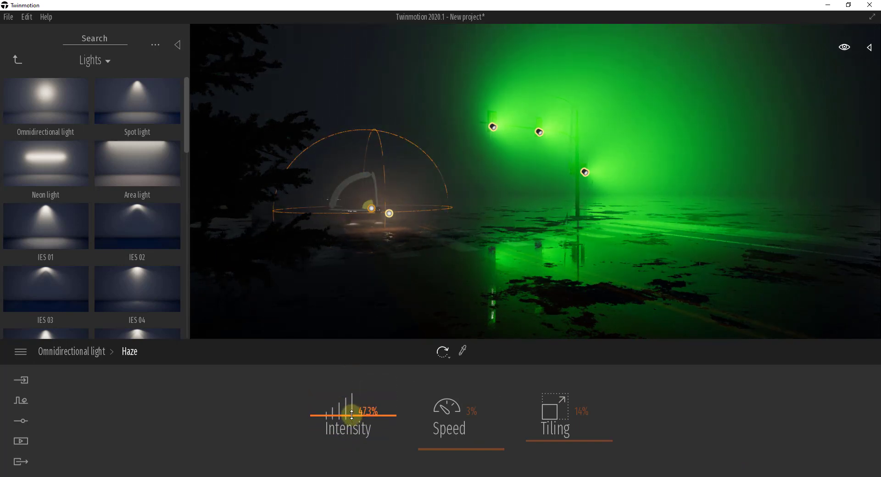
pyautogui.click(92, 353)
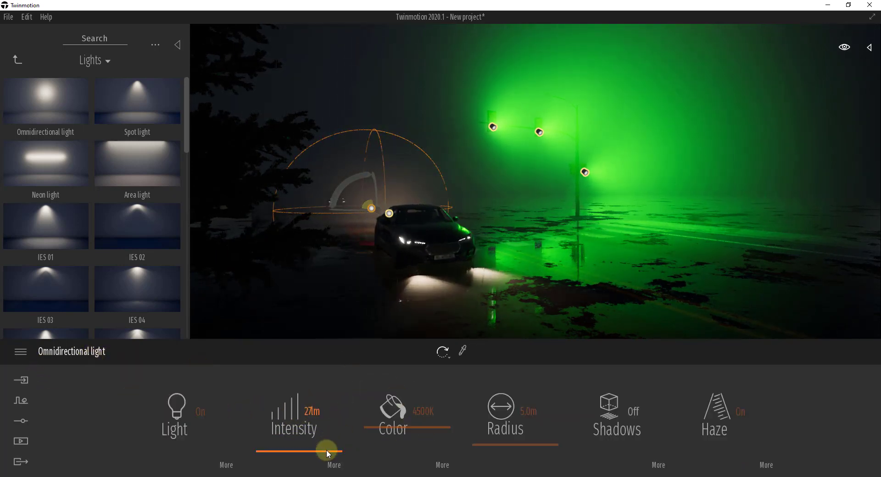
pyautogui.click(315, 412)
pyautogui.write('0')
pyautogui.press('Return')
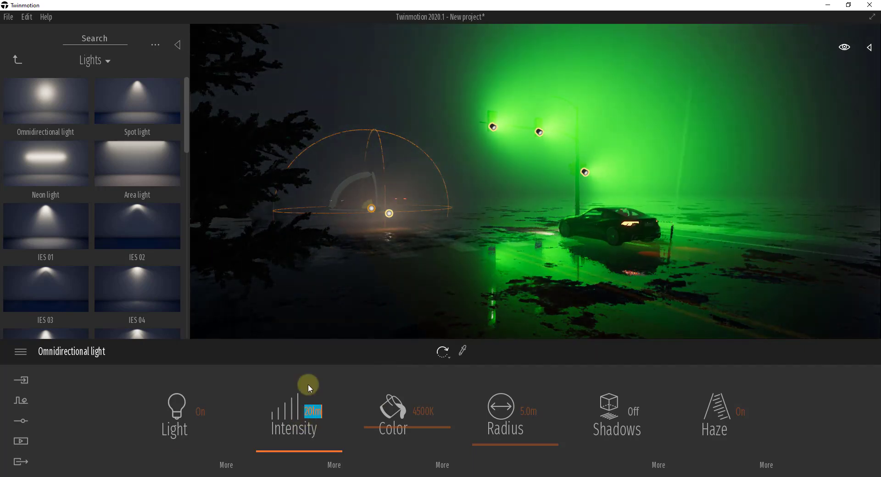
pyautogui.click(663, 174)
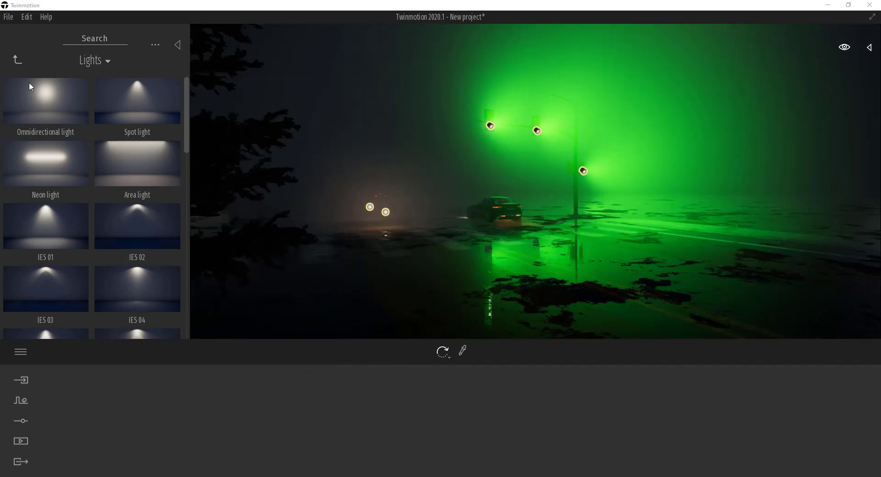
# Place two Colorado Spruces side by side in the green glow beyond the signal pole
pyautogui.click(18, 60)
pyautogui.click(137, 109)
pyautogui.click(133, 113)
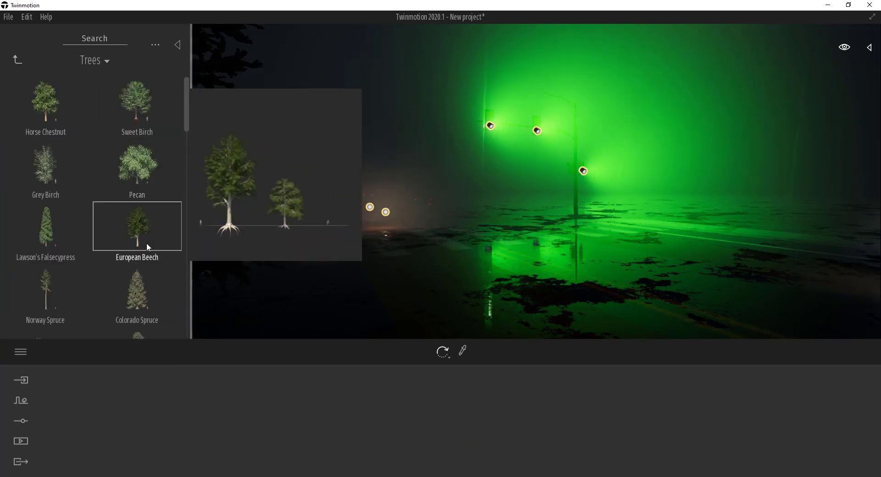
pyautogui.moveTo(404, 254); pyautogui.dragTo(623, 188)
pyautogui.click(420, 301)
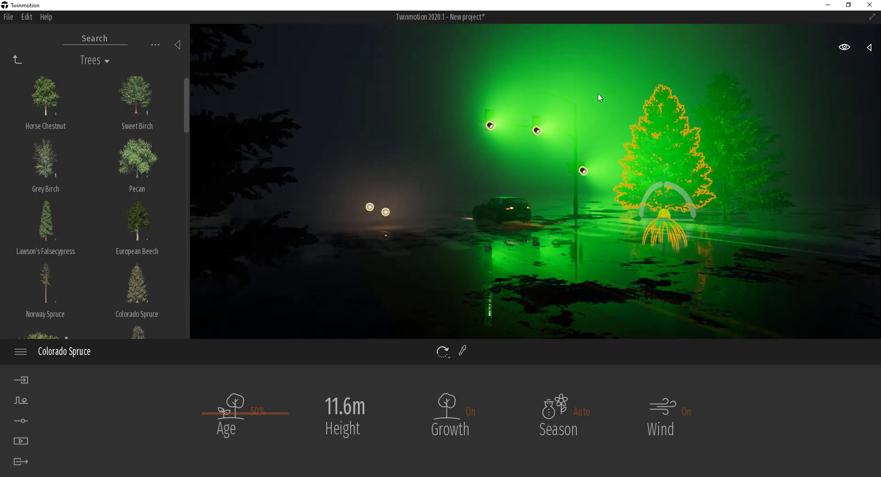
pyautogui.click(518, 194)
pyautogui.moveTo(518, 195); pyautogui.dragTo(504, 193, button='right')
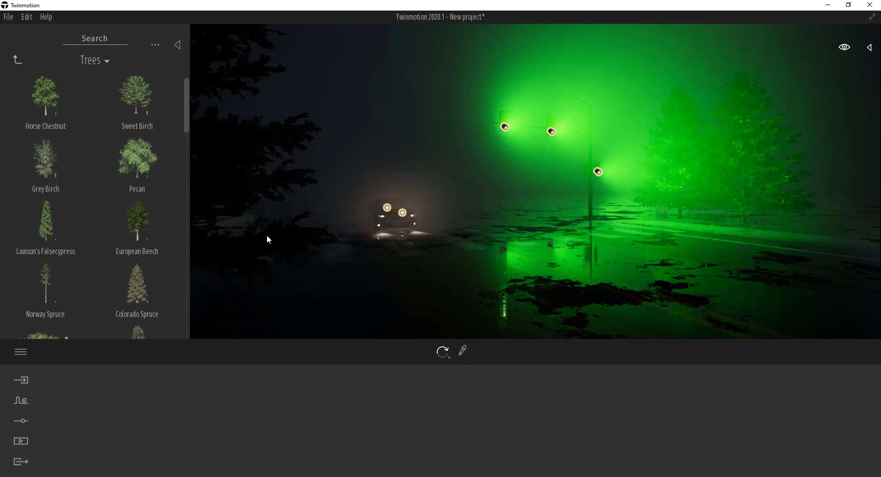
# Create a still image in the media section from the current view of the traffic light scene
pyautogui.click(20, 441)
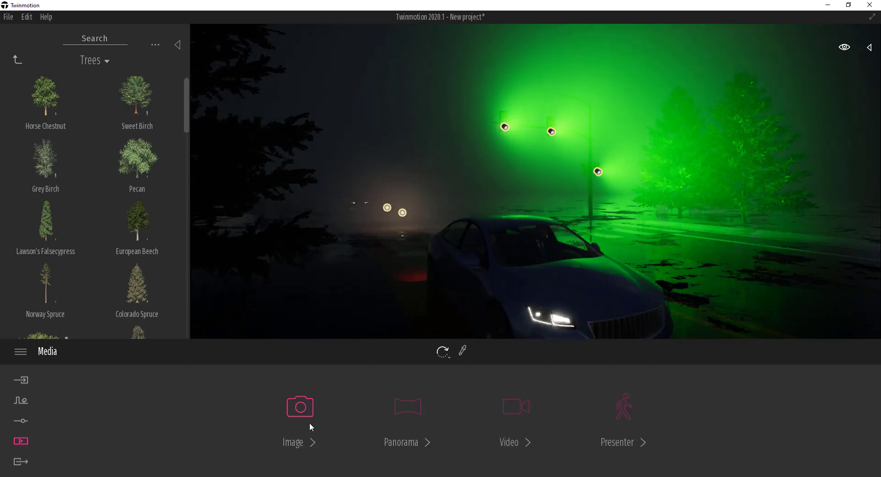
pyautogui.click(299, 409)
pyautogui.click(92, 405)
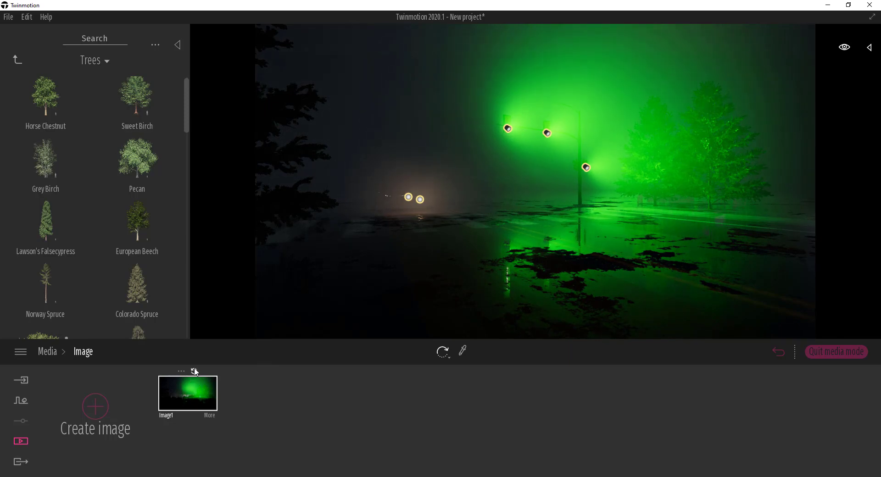
pyautogui.click(508, 129)
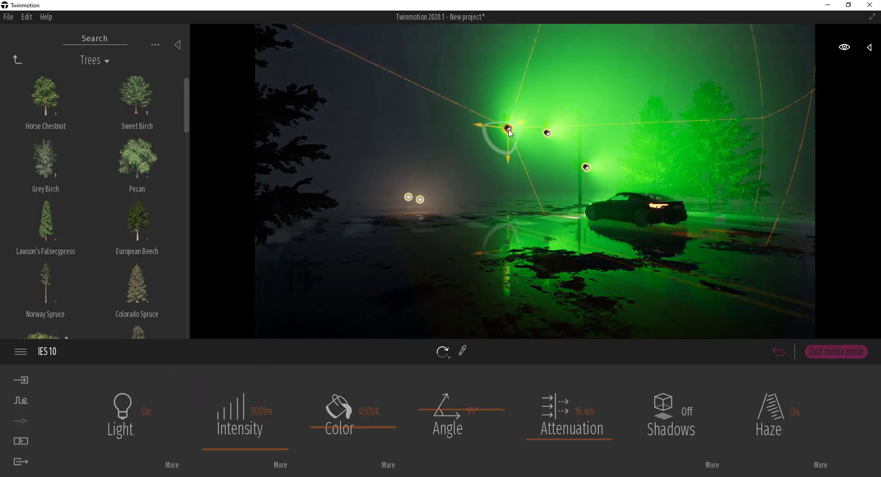
pyautogui.click(546, 161)
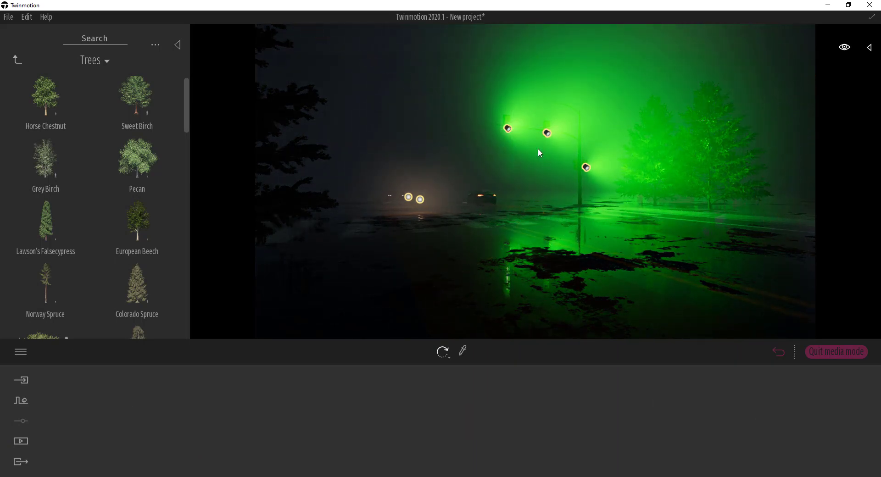
# Export the created still image to the "34 Twinmotion Traffic Light Scene" folder
pyautogui.click(20, 463)
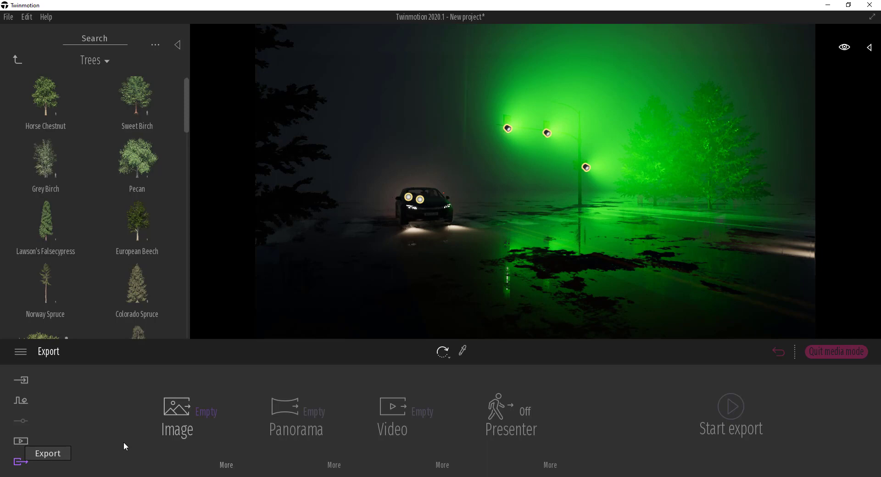
pyautogui.click(204, 412)
pyautogui.click(74, 235)
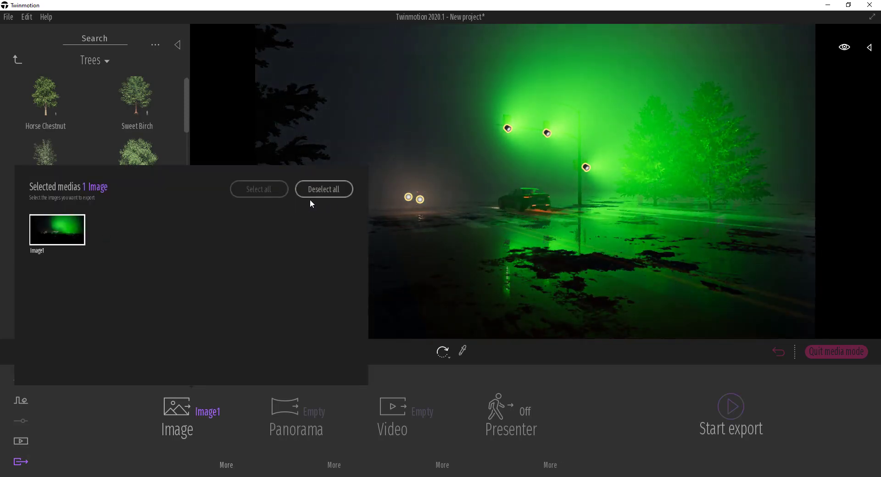
pyautogui.click(507, 378)
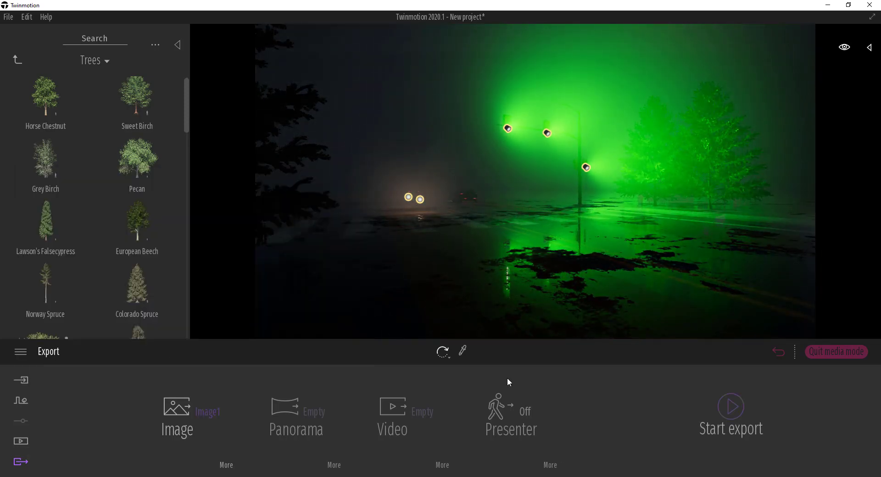
pyautogui.click(734, 406)
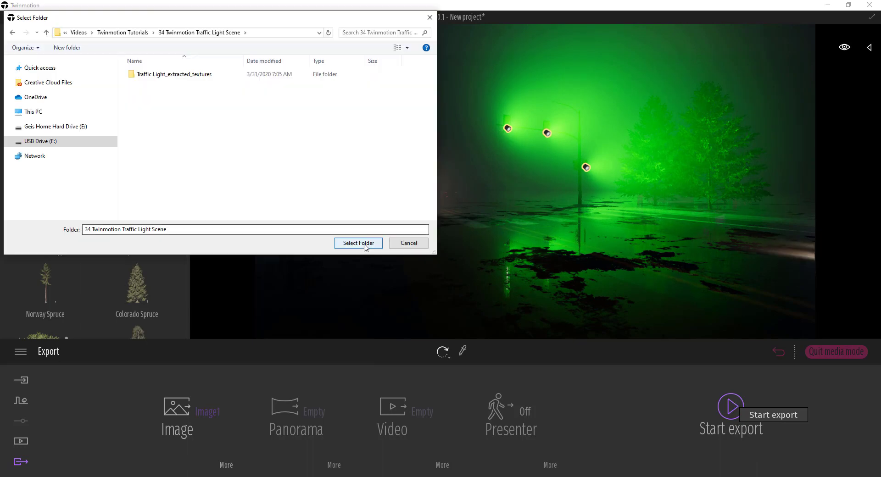
pyautogui.click(365, 244)
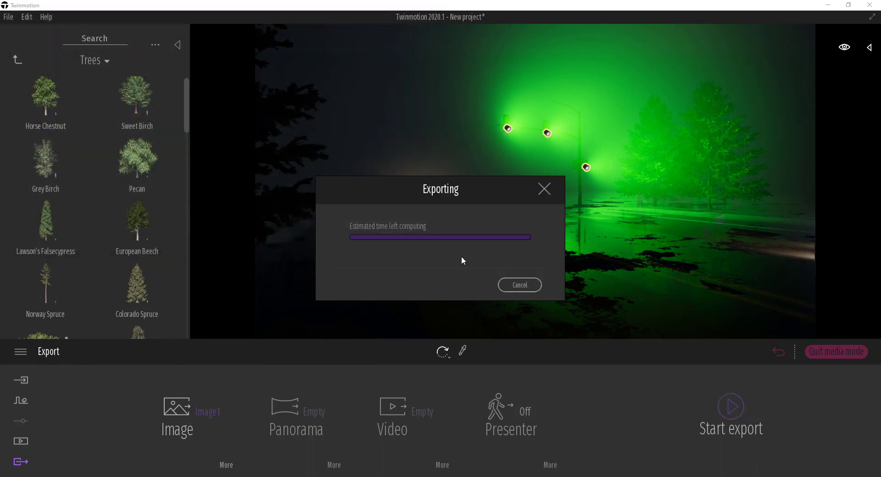